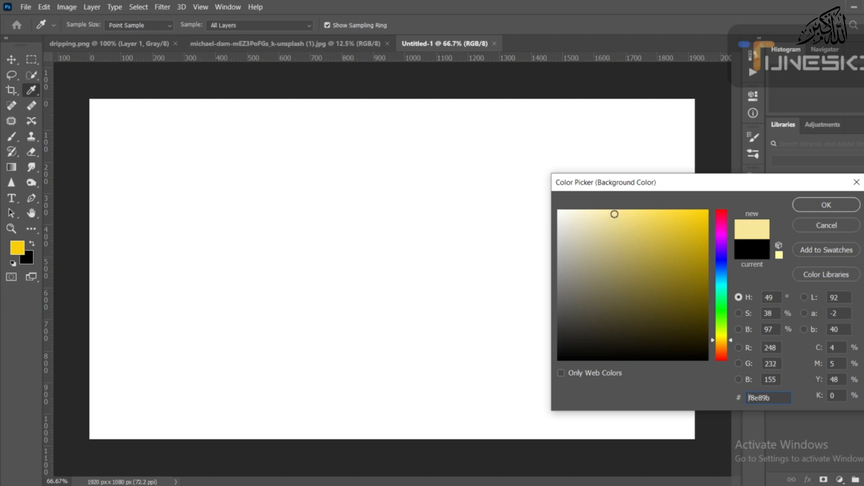
# Confirm f8e89b as the background colour and unlock the Background layer into a regular layer
pyautogui.click(810, 205)
pyautogui.press('v')
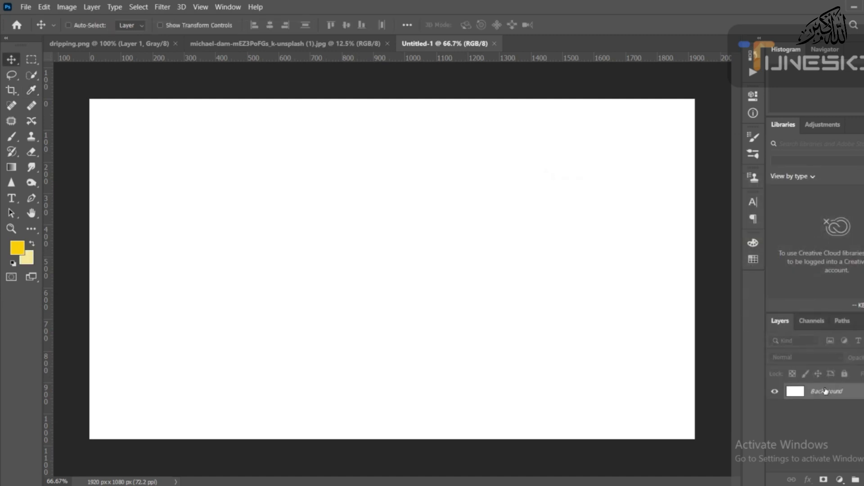
pyautogui.click(863, 391)
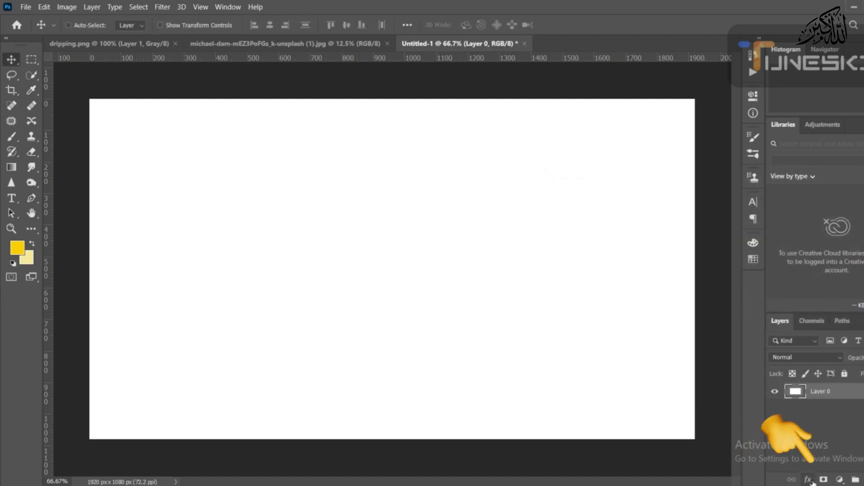
# Add a Gradient fill layer above the white layer and set its style to Radial
pyautogui.click(842, 480)
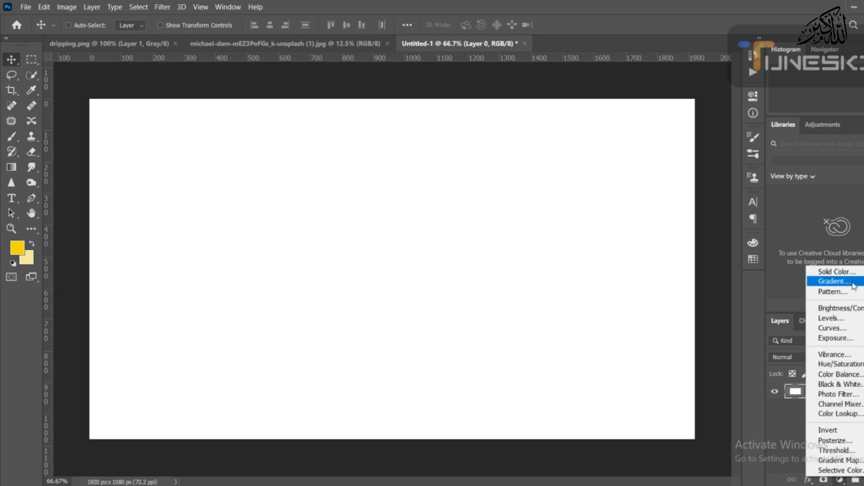
pyautogui.click(854, 283)
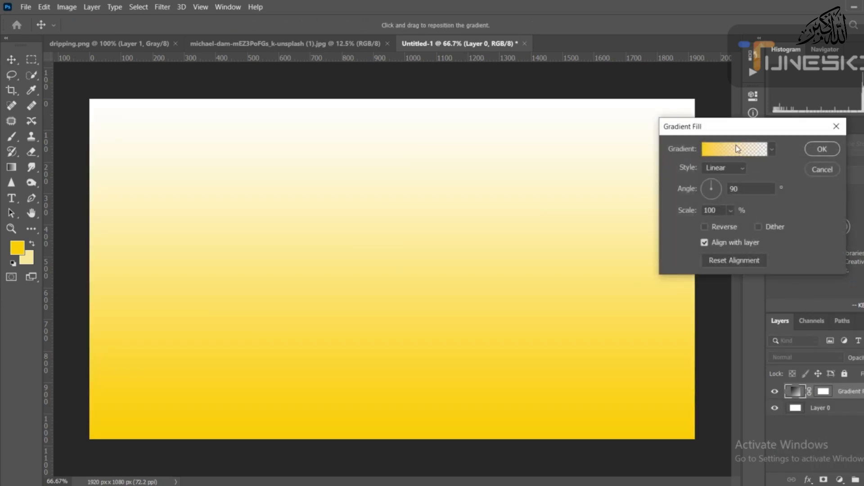
pyautogui.click(735, 167)
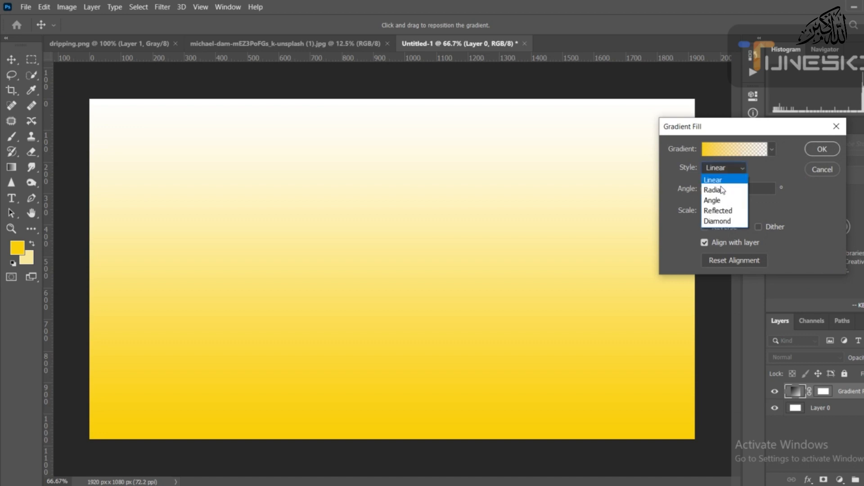
pyautogui.click(720, 190)
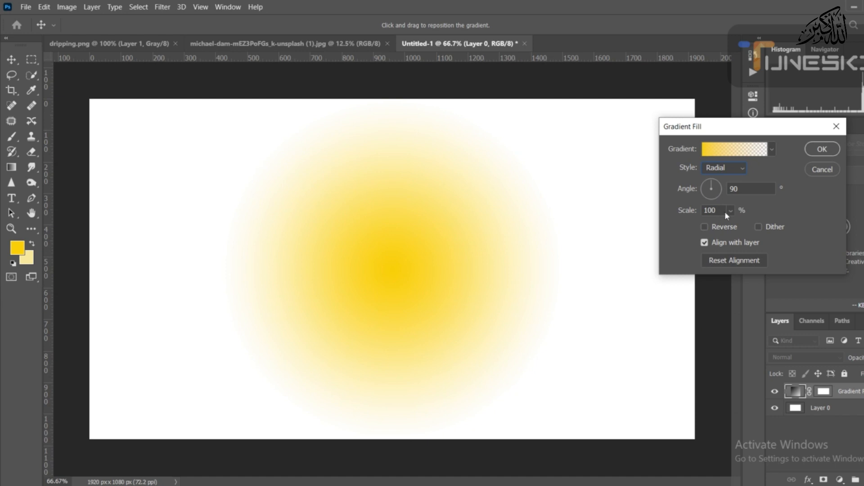
# Reverse the radial gradient fill, set its angle to about 149.8° and apply it
pyautogui.moveTo(720, 189); pyautogui.dragTo(711, 197)
pyautogui.click(705, 227)
pyautogui.moveTo(716, 183); pyautogui.dragTo(717, 177)
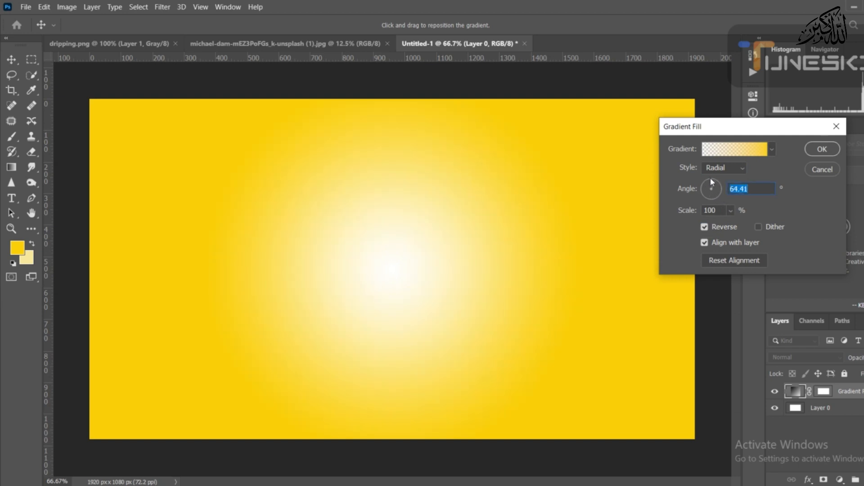
pyautogui.click(751, 190)
pyautogui.scroll(-12, 751, 190)
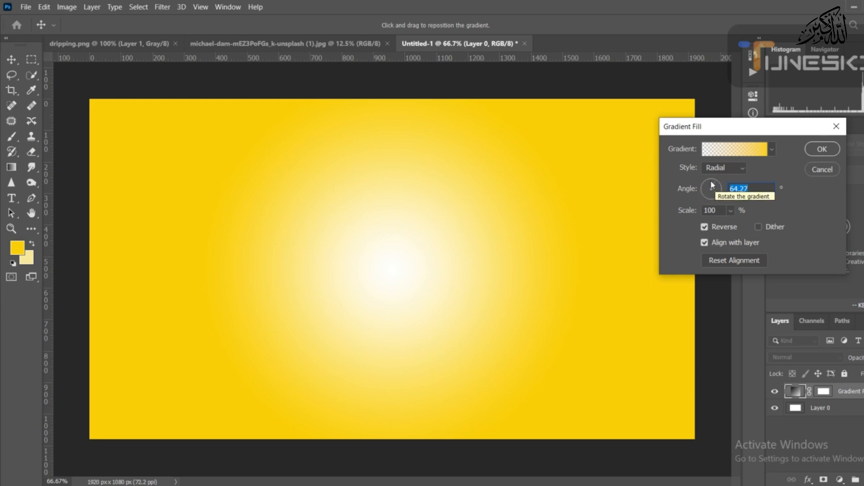
pyautogui.moveTo(713, 184)
pyautogui.mouseDown()
pyautogui.moveTo(706, 193)
pyautogui.moveTo(709, 184)
pyautogui.mouseUp()
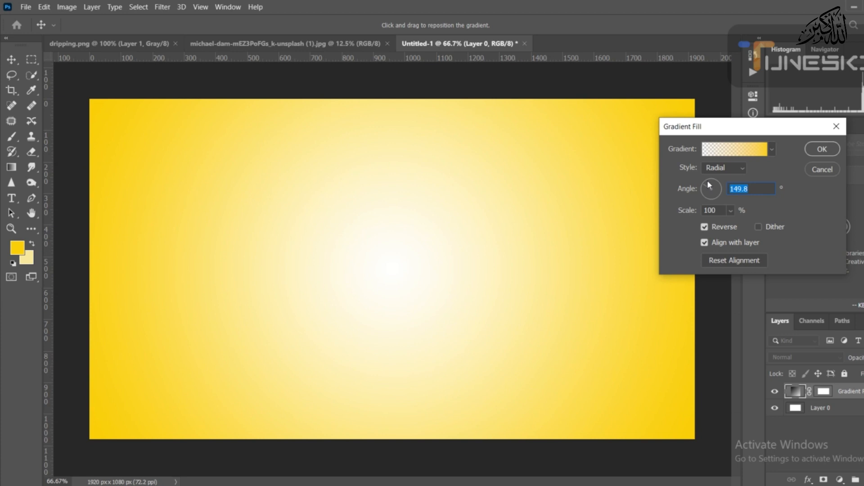
pyautogui.click(822, 149)
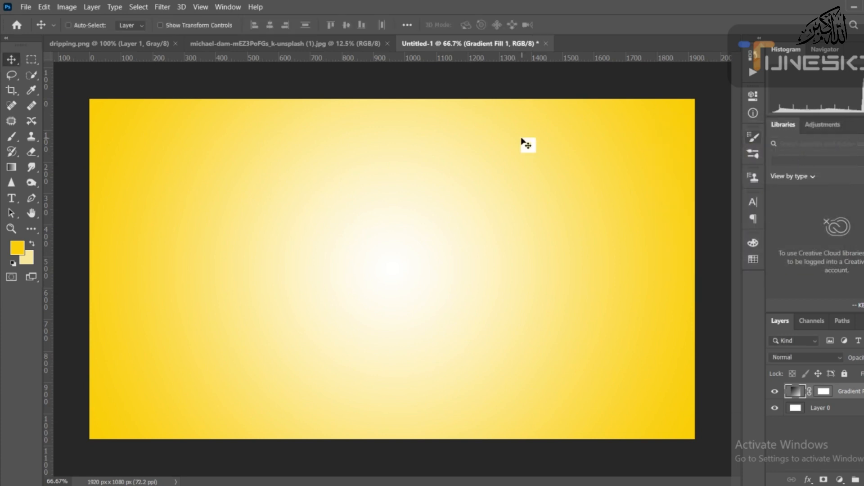
# Copy the whole portrait photo of the woman into the Untitled-1 document and commit its placement
pyautogui.click(329, 49)
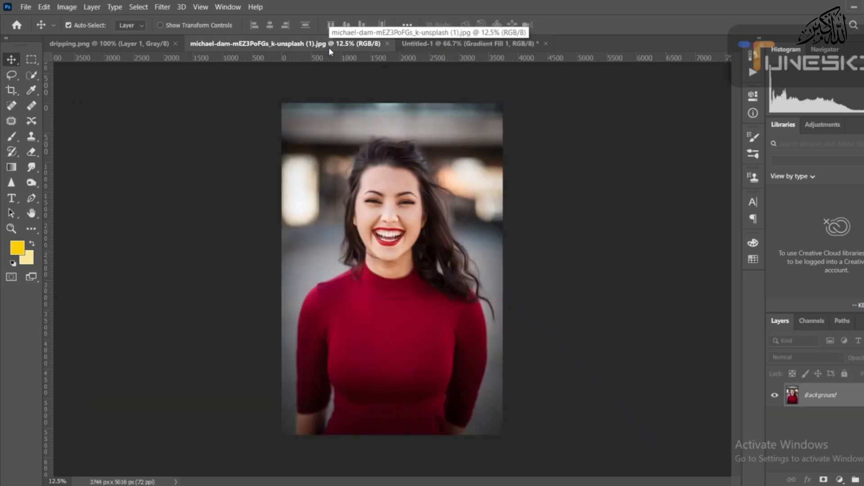
pyautogui.hotkey('ctrl', 'a')
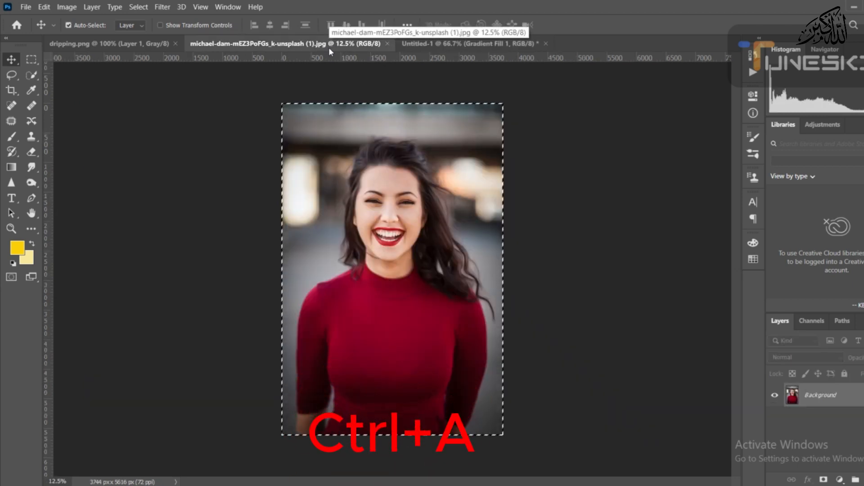
pyautogui.hotkey('ctrl', 'c')
pyautogui.click(412, 43)
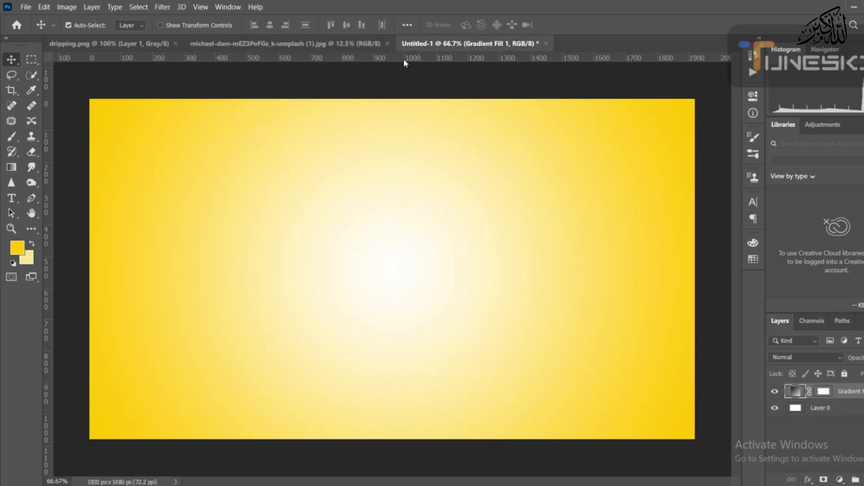
pyautogui.hotkey('ctrl', 'v')
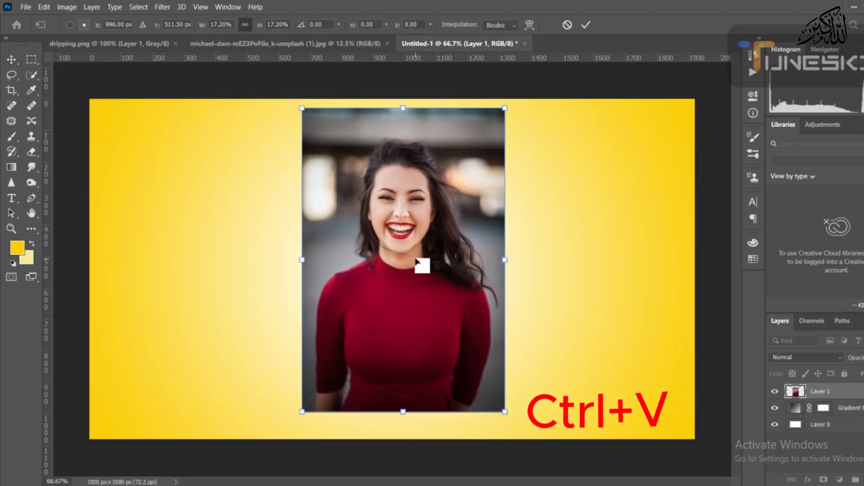
pyautogui.click(588, 24)
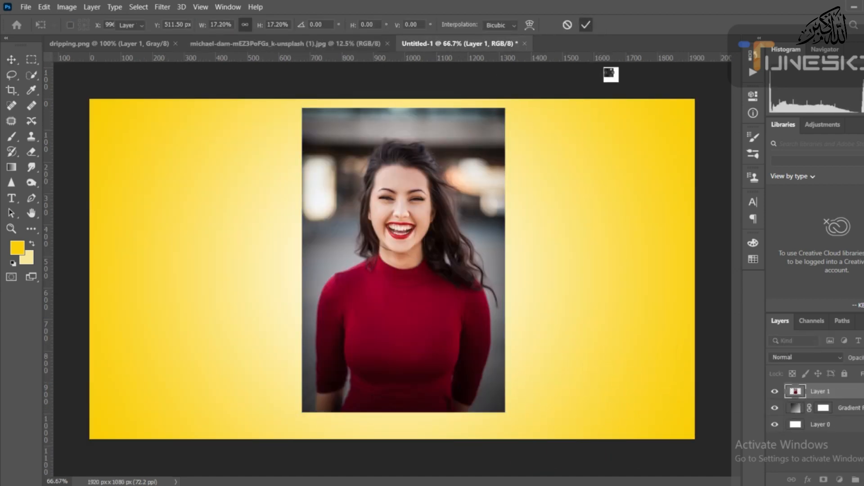
# Select the woman in the pasted photo using the Quick Selection tool's Select Subject command
pyautogui.press('w')
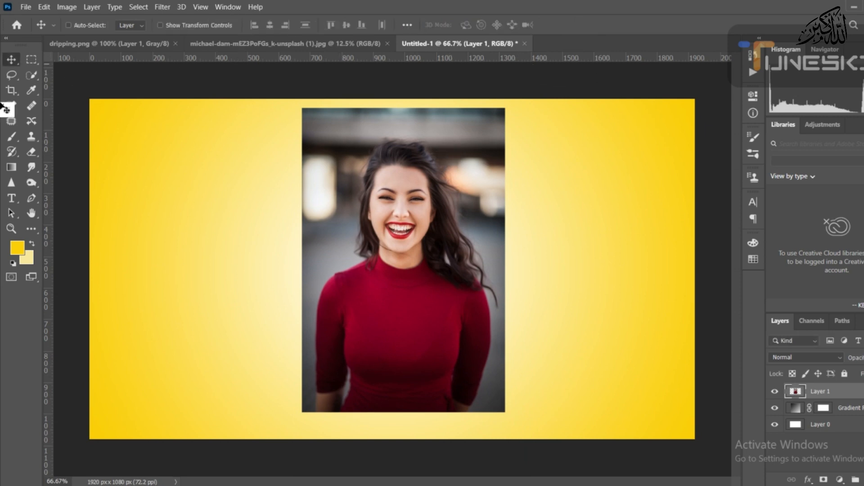
pyautogui.rightClick(32, 76)
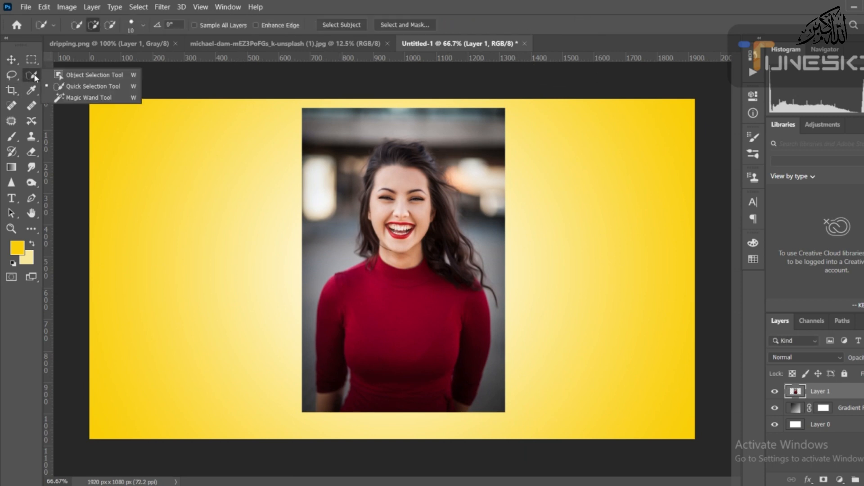
pyautogui.click(69, 86)
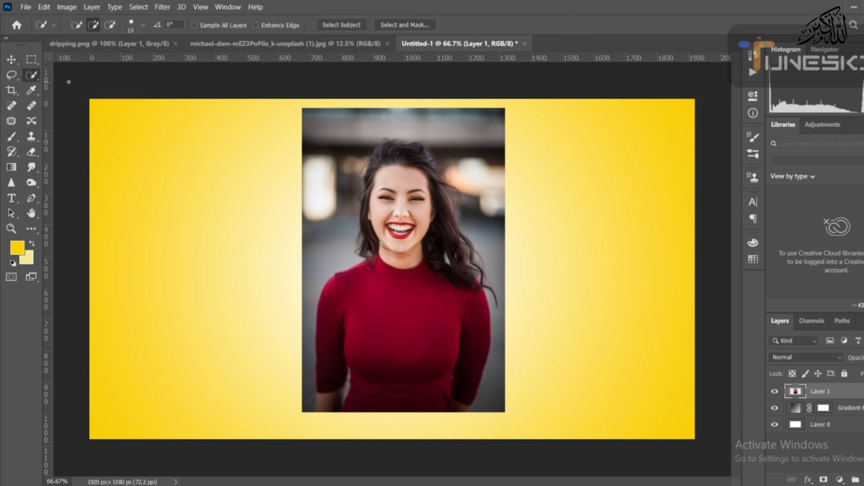
pyautogui.click(336, 23)
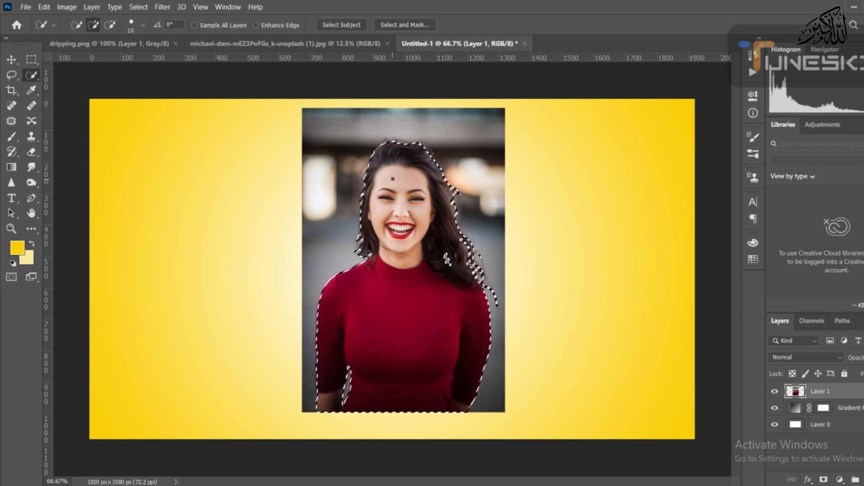
# Refine the woman's selection edge in Select and Mask with Smart Radius enabled and a 3 px radius
pyautogui.click(390, 25)
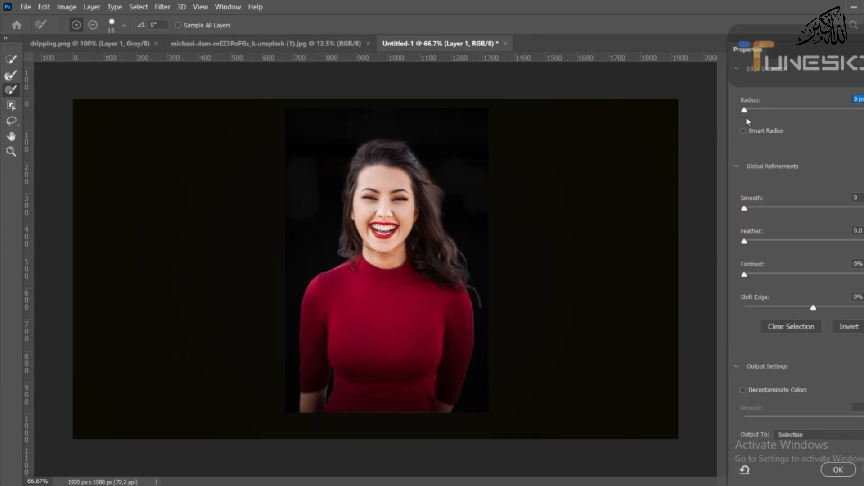
pyautogui.click(742, 131)
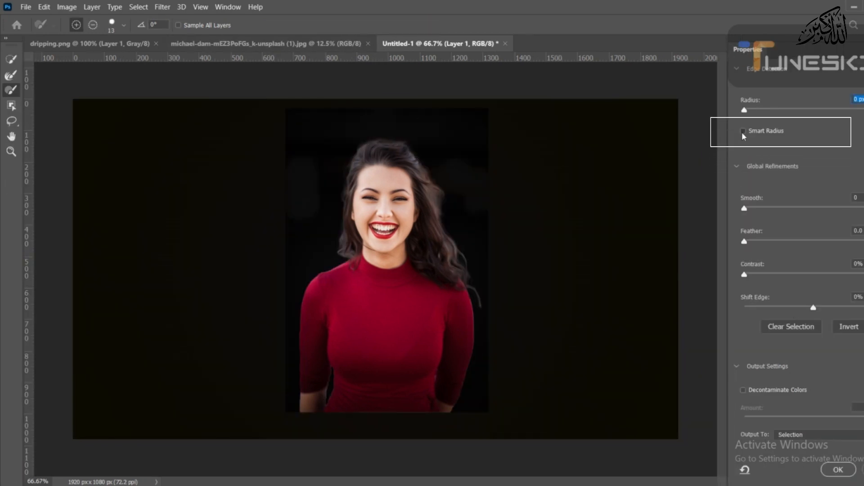
pyautogui.click(754, 109)
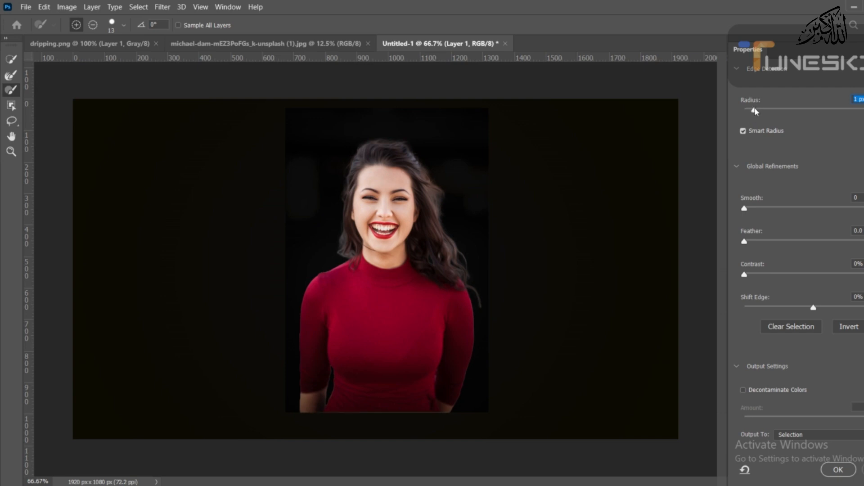
pyautogui.moveTo(758, 111); pyautogui.dragTo(787, 115)
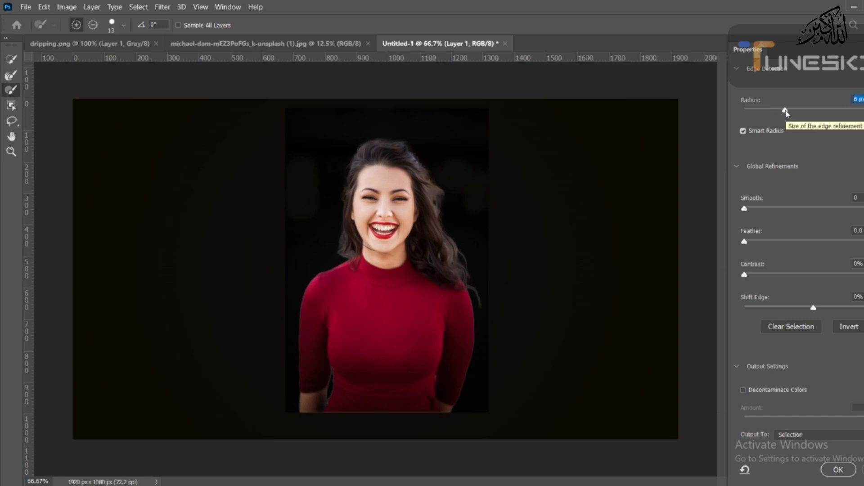
pyautogui.moveTo(785, 113); pyautogui.dragTo(769, 116)
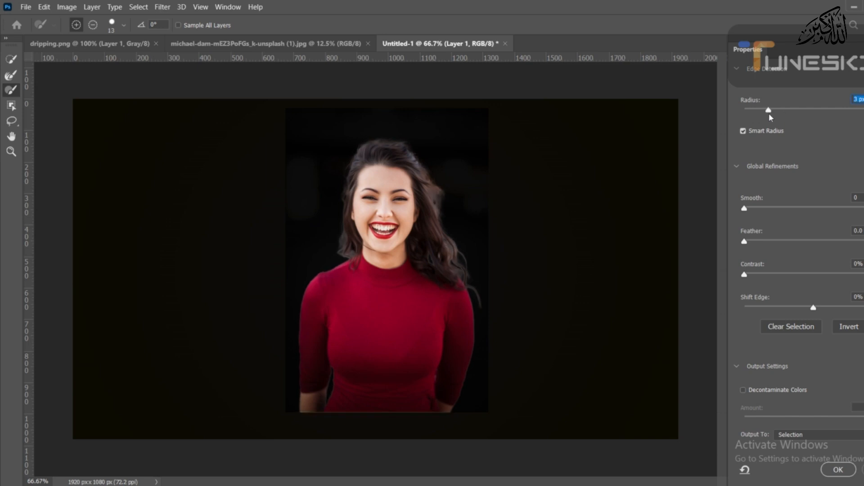
# Output the cutout with Decontaminate Colors to a new layer with a layer mask, and delete the original Layer 1
pyautogui.click(744, 391)
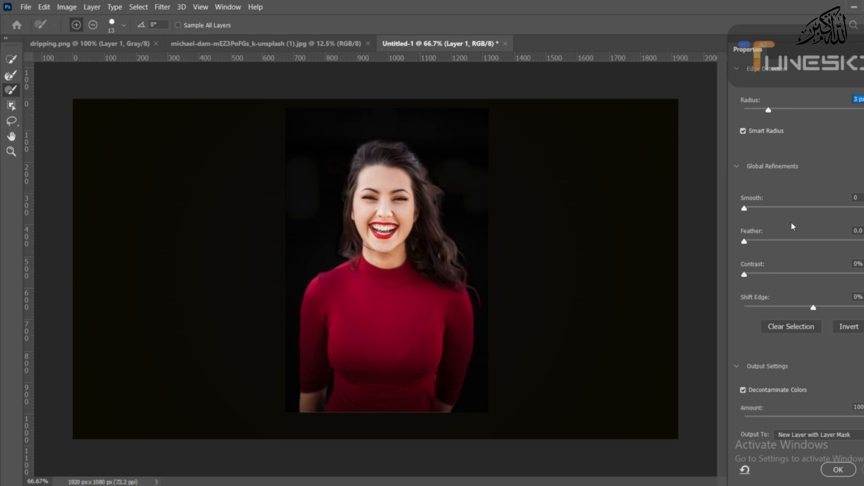
pyautogui.click(843, 471)
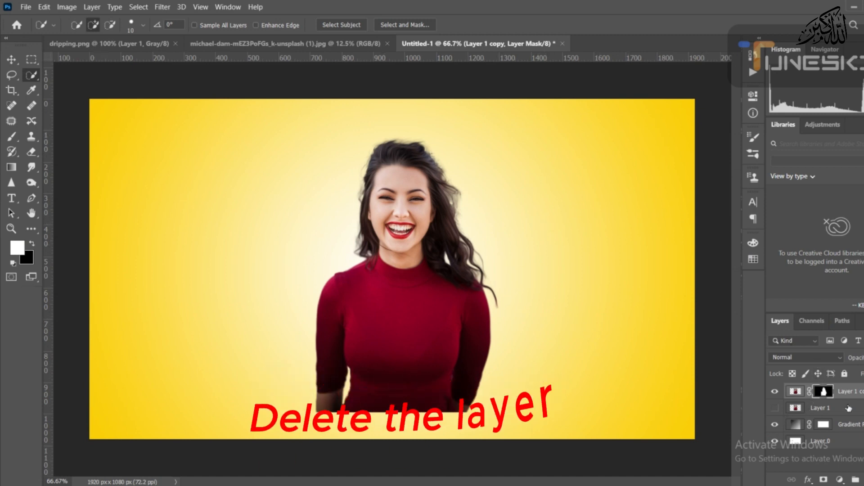
pyautogui.click(819, 408)
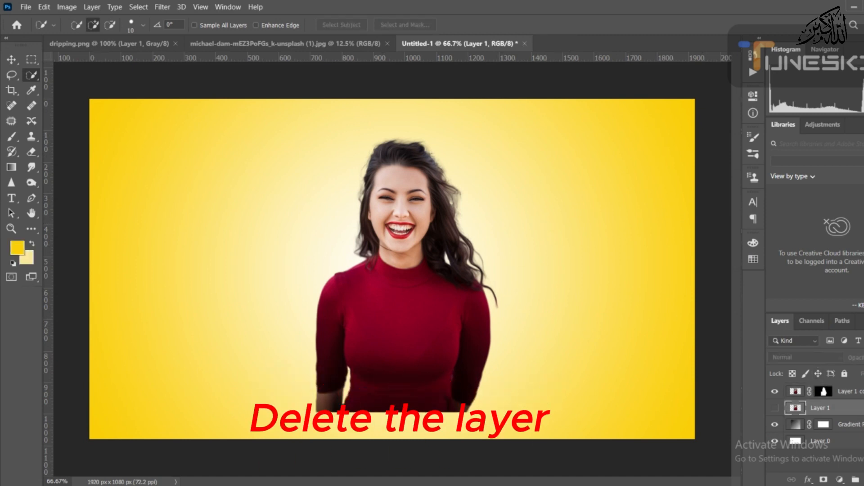
pyautogui.press('Delete')
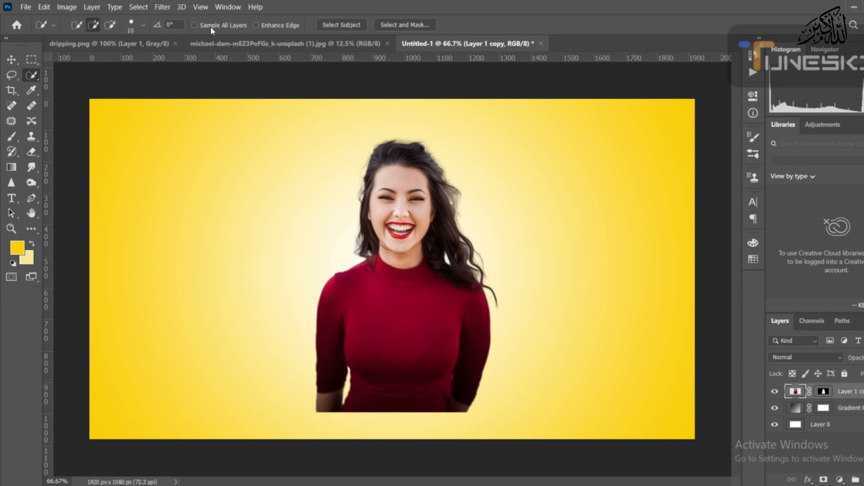
# Show transform controls, enlarge the woman's cutout to about 117.81% and reposition it near the centre of the canvas
pyautogui.click(12, 61)
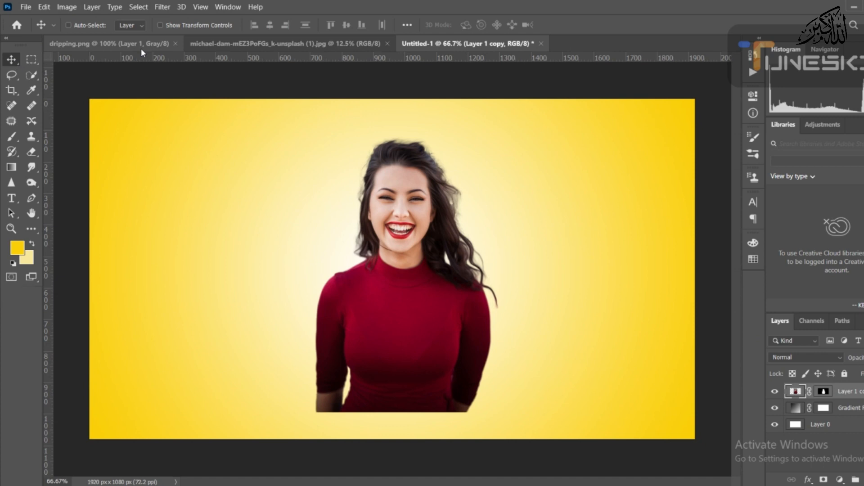
pyautogui.click(184, 27)
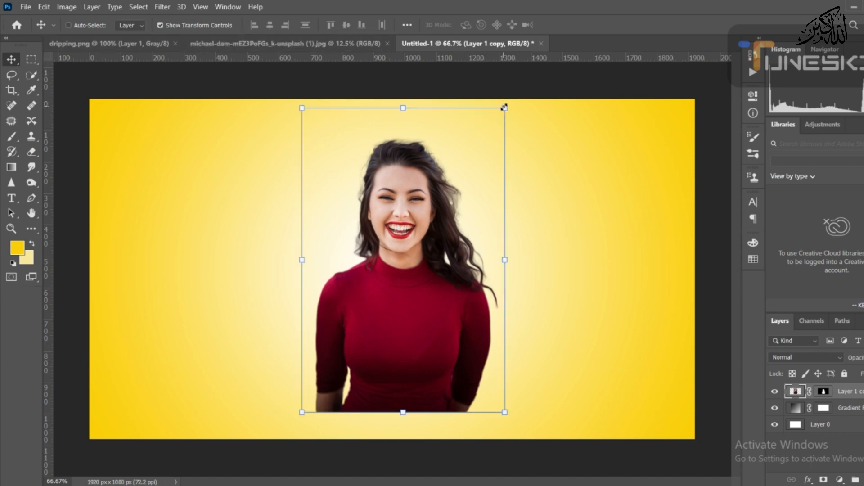
pyautogui.moveTo(504, 108); pyautogui.dragTo(569, 58)
pyautogui.moveTo(409, 196); pyautogui.dragTo(386, 216)
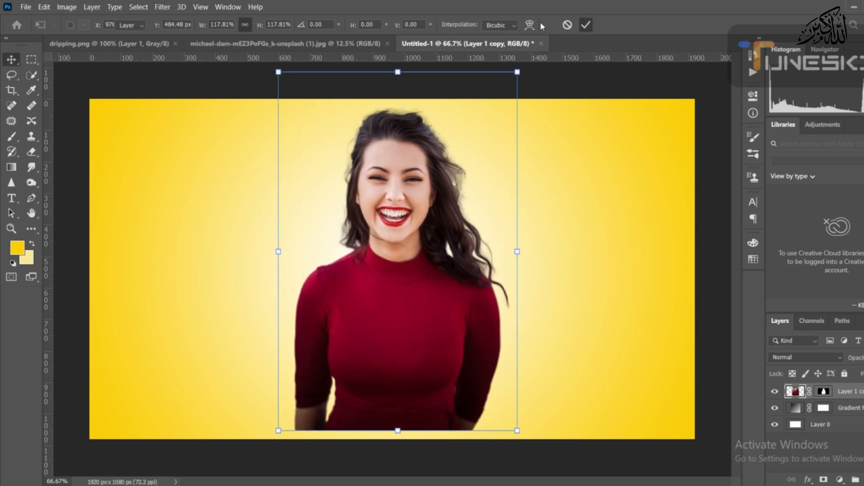
pyautogui.click(585, 25)
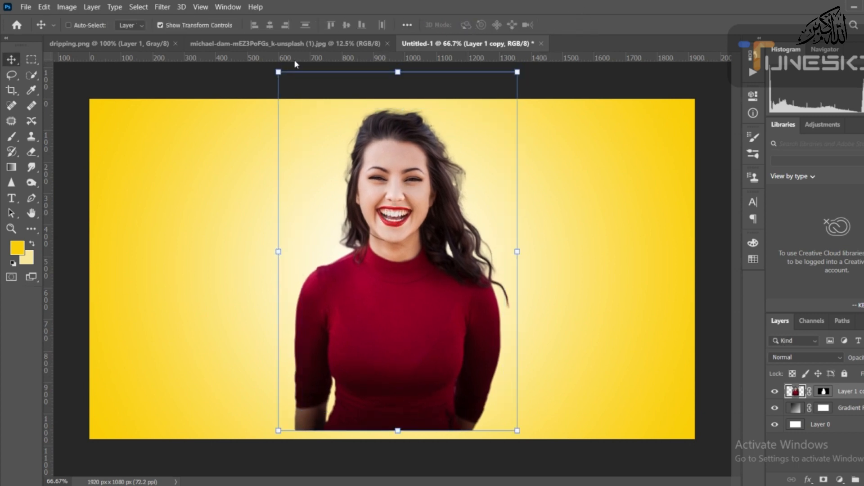
# Copy the whole dripping.png image and paste it into the Untitled-1 document
pyautogui.click(152, 48)
pyautogui.hotkey('ctrl', 'a')
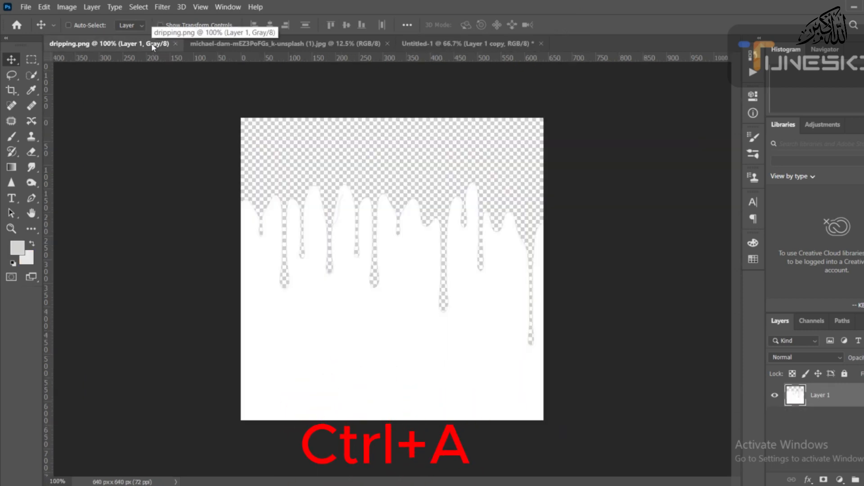
pyautogui.hotkey('ctrl', 'a')
pyautogui.hotkey('ctrl', 'c')
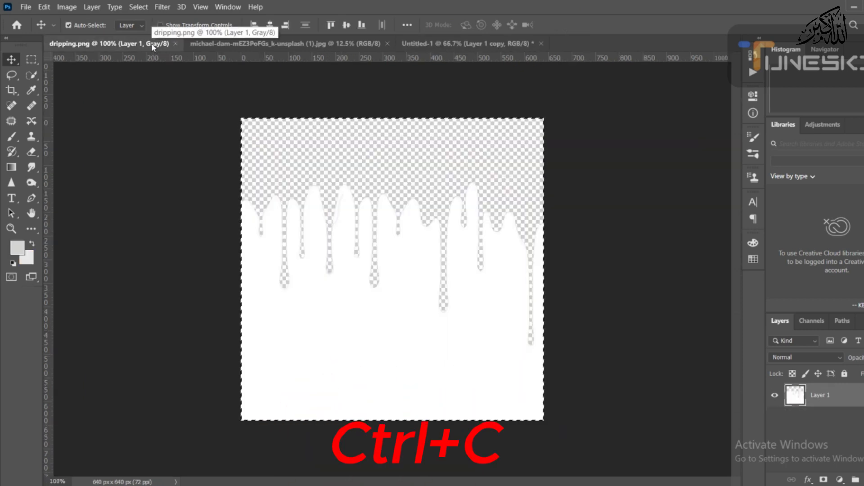
pyautogui.click(426, 43)
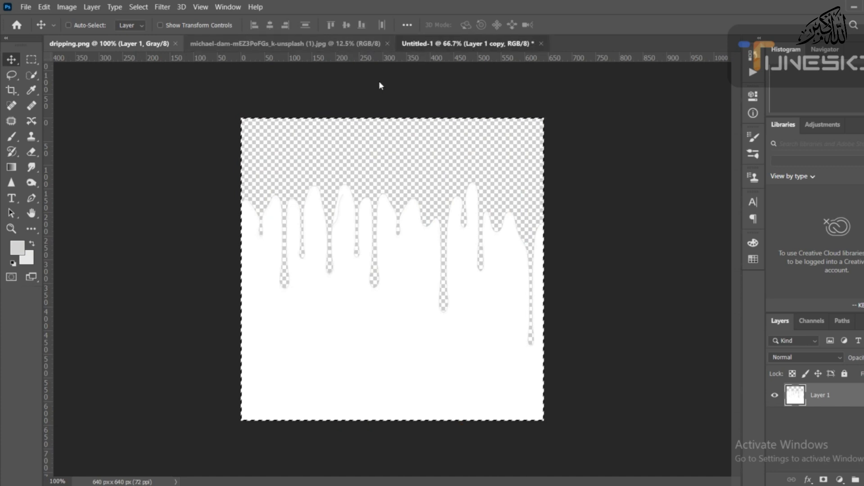
pyautogui.hotkey('ctrl', 'v')
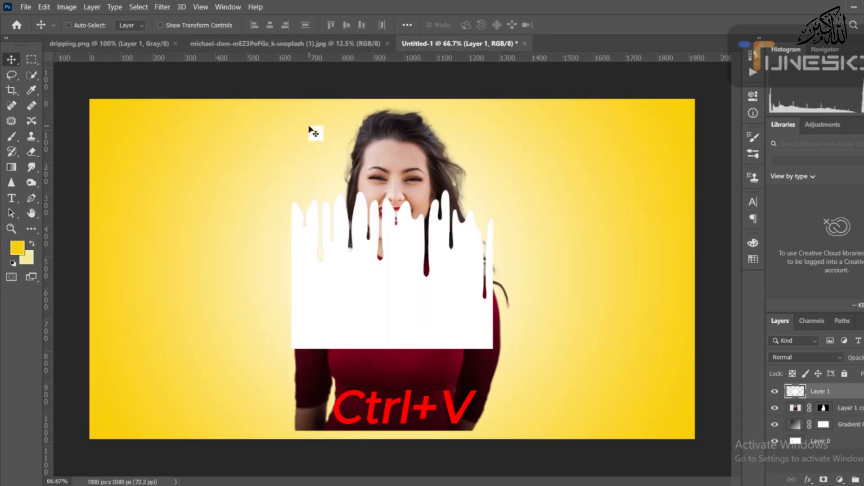
# Move the pasted dripping image over the woman's lower torso and enlarge it proportionally to about 131.87%
pyautogui.moveTo(420, 315); pyautogui.dragTo(424, 406)
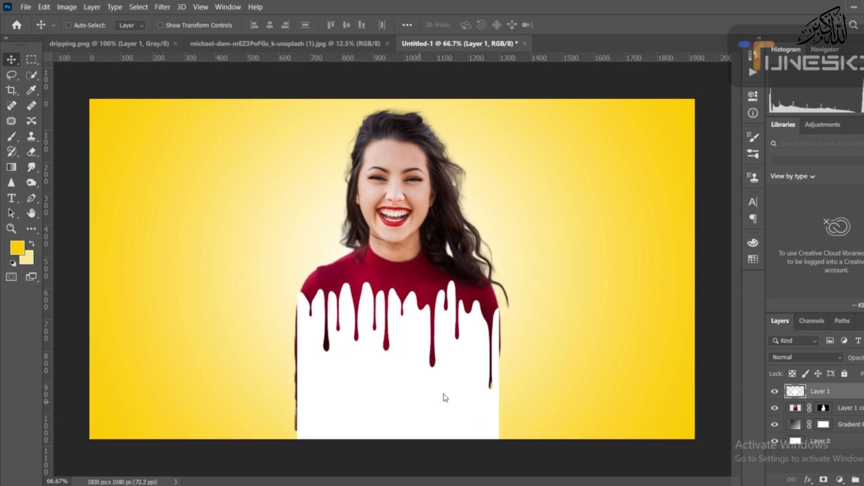
pyautogui.hotkey('ctrl', 't')
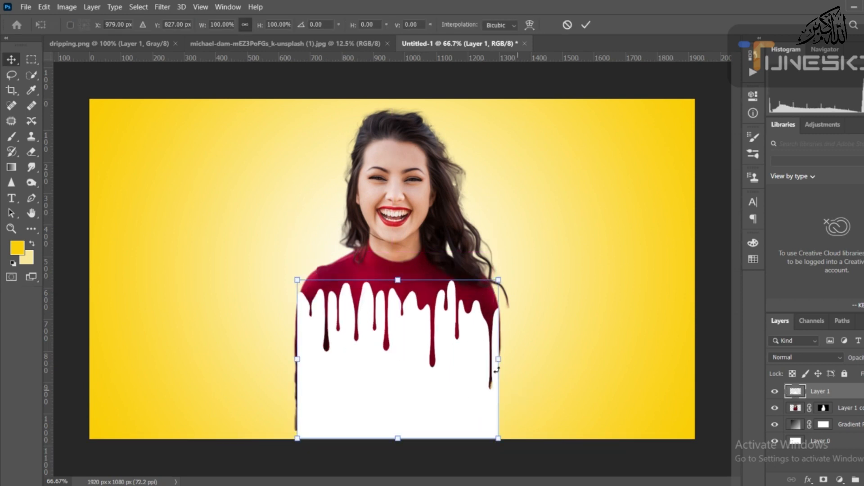
pyautogui.moveTo(499, 359); pyautogui.dragTo(563, 359)
pyautogui.moveTo(439, 377); pyautogui.dragTo(422, 413)
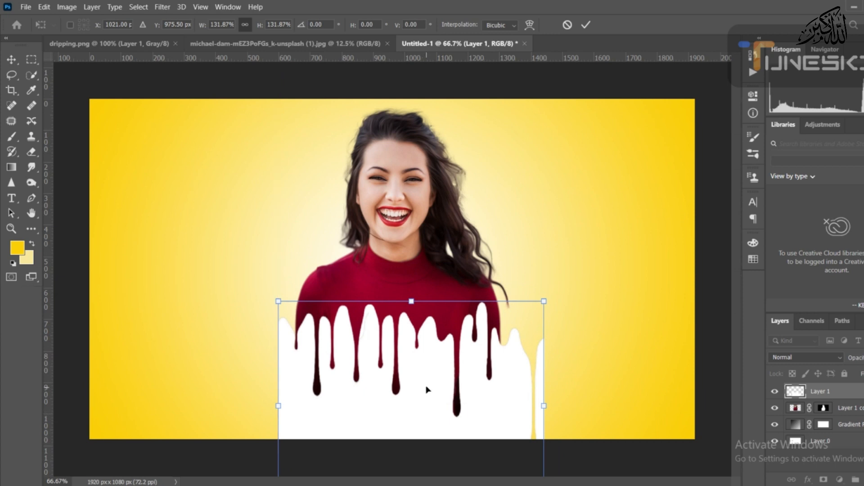
# Load the dripping layer's shape as a selection, clear that area from the woman's cutout layer, hide the dripping layer and deselect
pyautogui.keyDown('ctrl'); pyautogui.click(797, 392); pyautogui.keyUp('ctrl')
pyautogui.keyDown('ctrl'); pyautogui.click(795, 391); pyautogui.keyUp('ctrl')
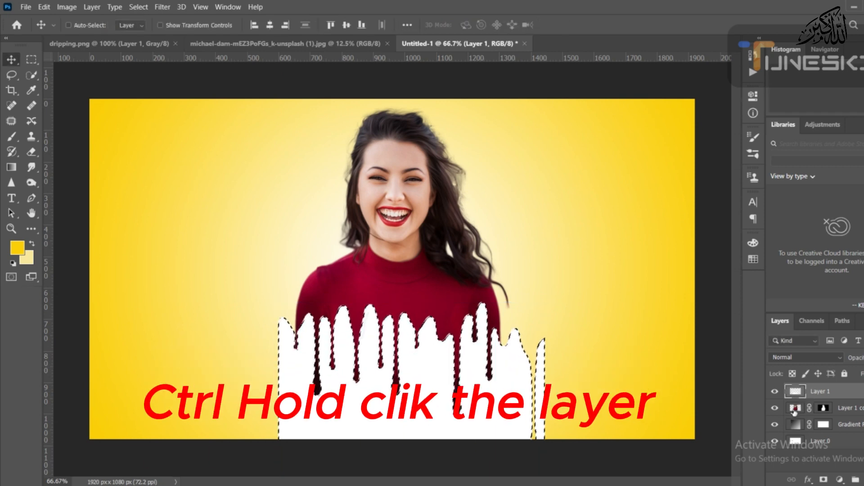
pyautogui.click(796, 410)
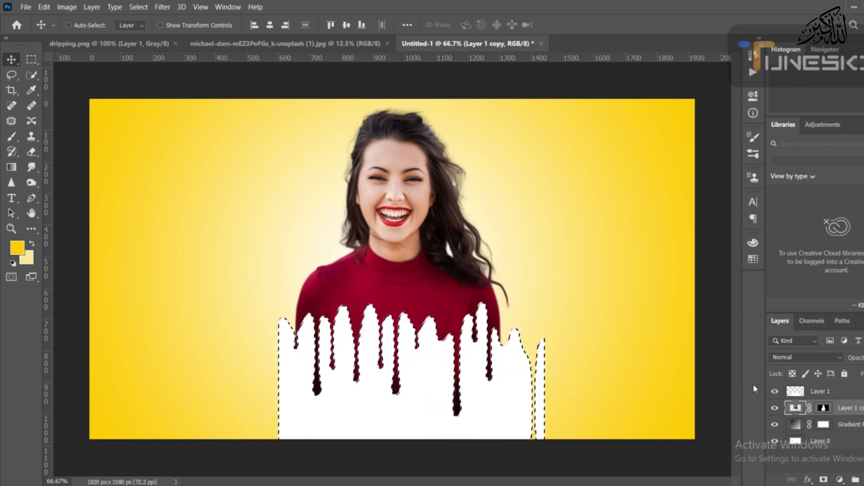
pyautogui.click(784, 392)
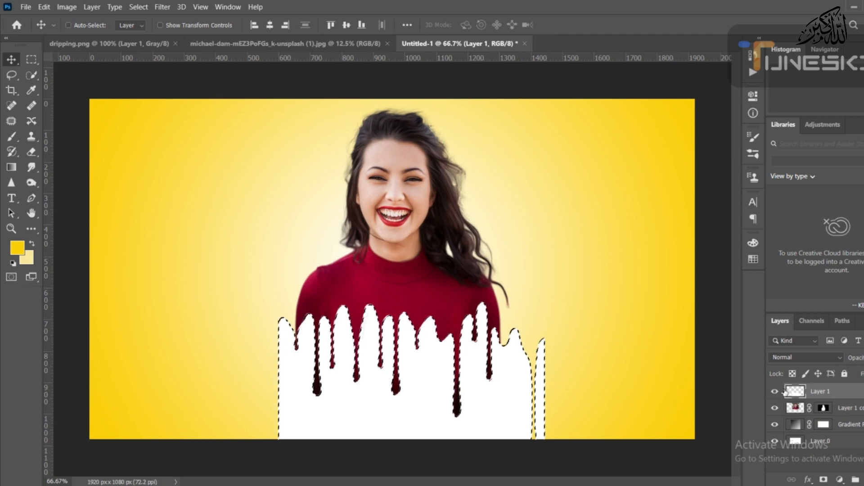
pyautogui.click(775, 391)
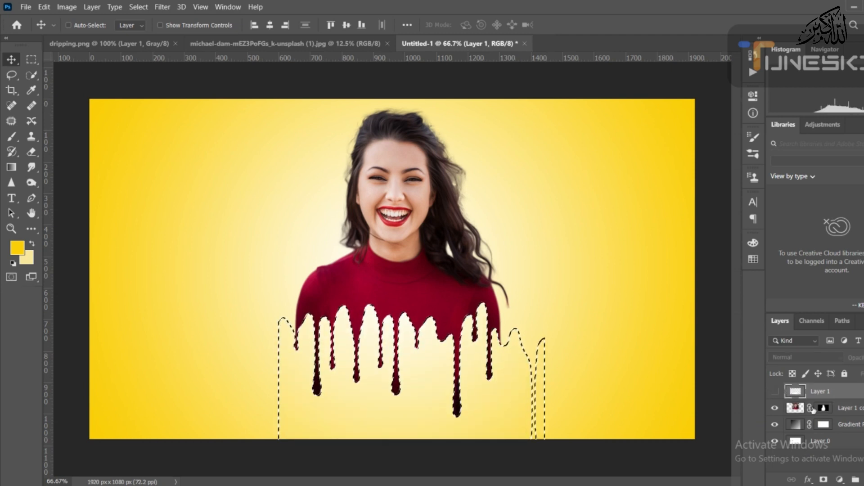
pyautogui.click(775, 391)
pyautogui.click(794, 408)
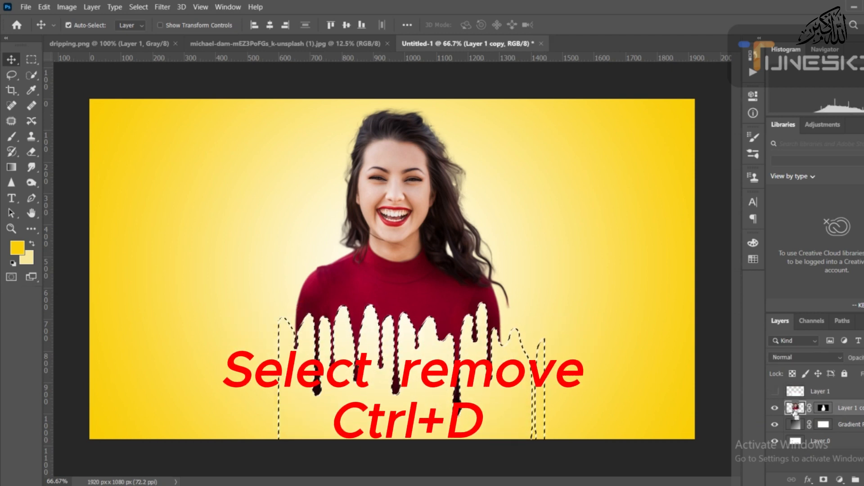
pyautogui.hotkey('ctrl', 'd')
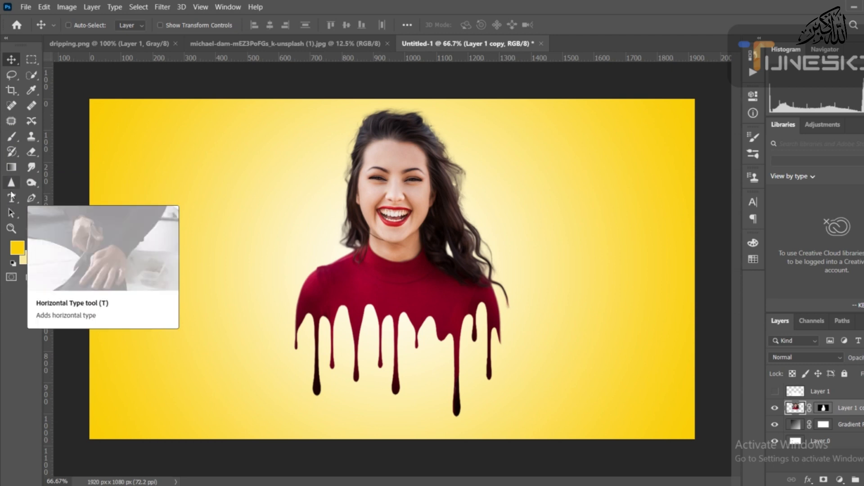
# Set the Brush tool to a hard round tip at 100% hardness and 175 px, and target the woman's layer mask
pyautogui.click(12, 137)
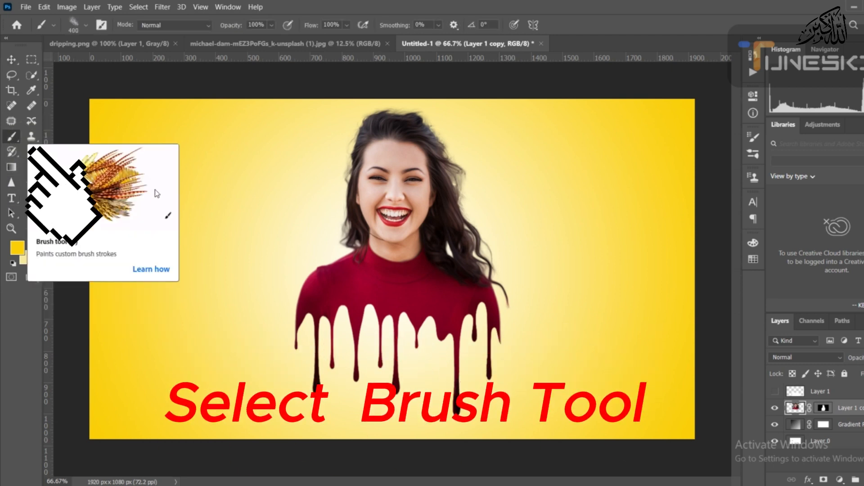
pyautogui.click(77, 21)
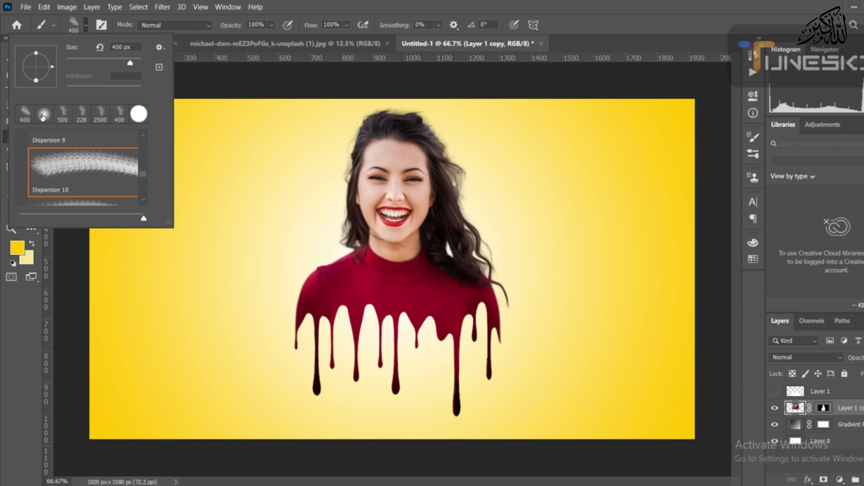
pyautogui.click(138, 114)
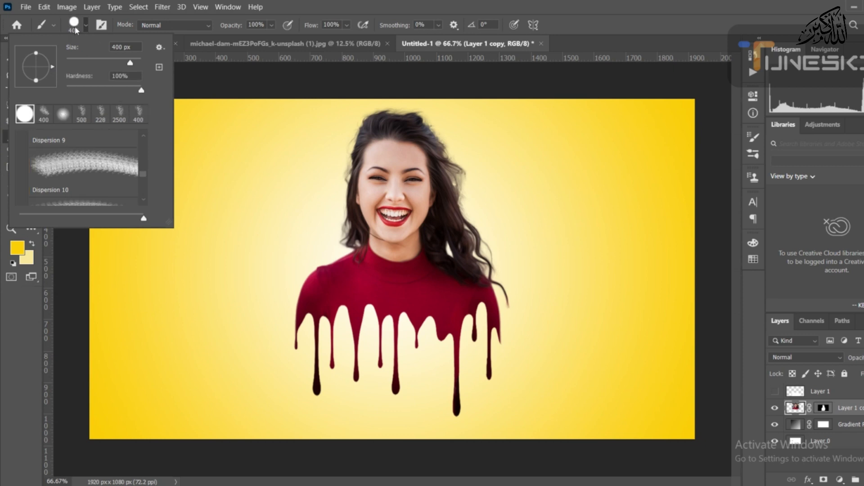
pyautogui.click(74, 26)
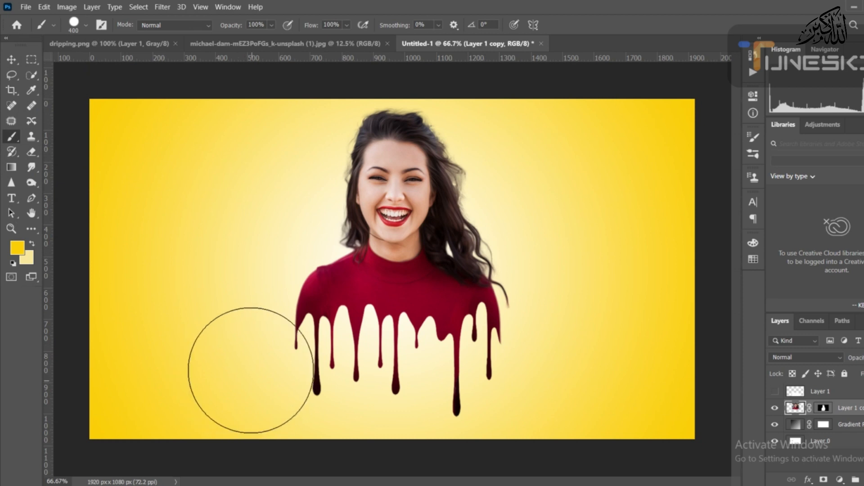
pyautogui.press('[')
pyautogui.press('[')
pyautogui.press('[')
pyautogui.press('[')
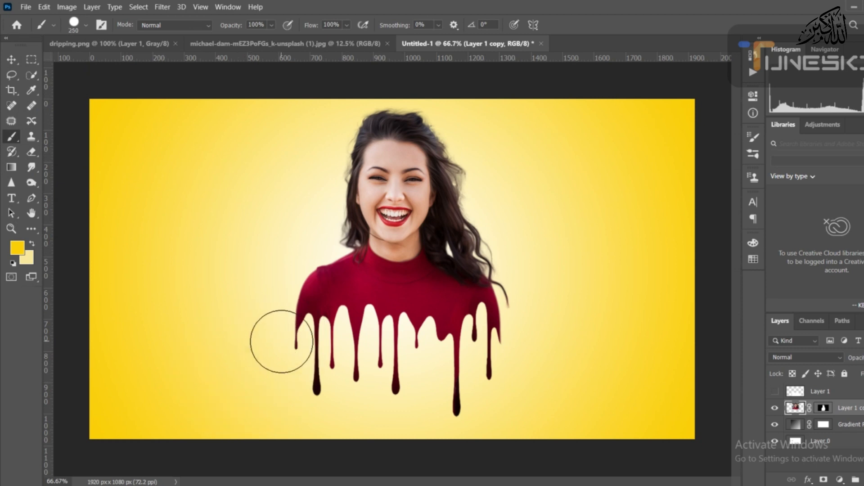
pyautogui.click(822, 408)
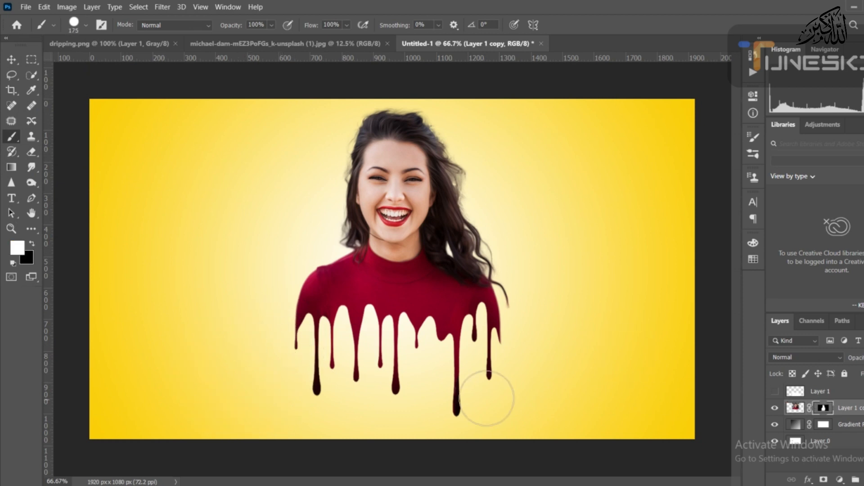
# Try to mask out the short drip at the sweater's left edge with the 175 px brush
pyautogui.moveTo(278, 348); pyautogui.dragTo(272, 349)
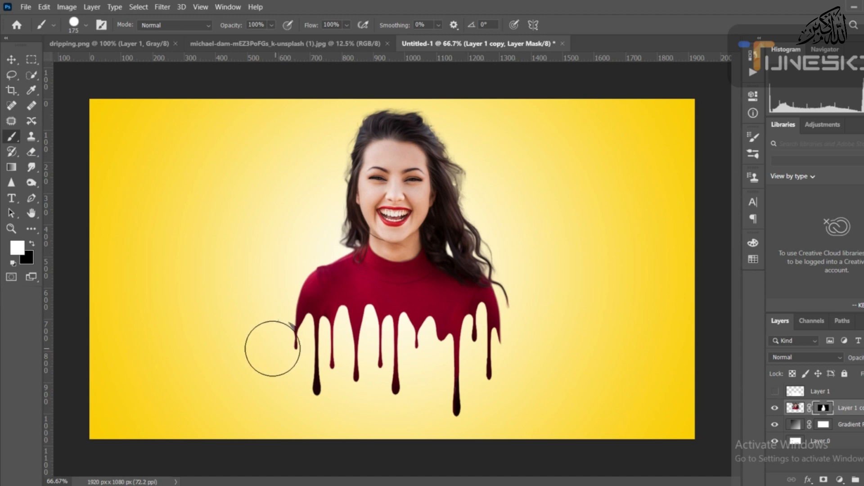
pyautogui.hotkey('ctrl', 'z')
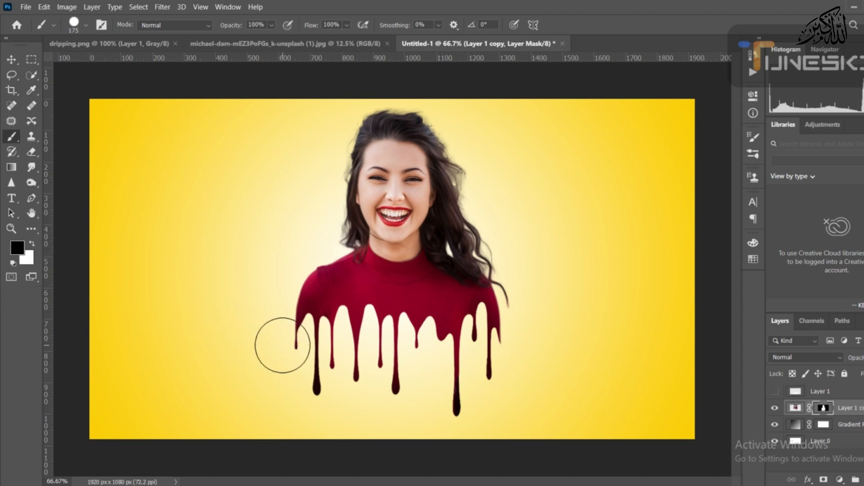
pyautogui.moveTo(271, 347); pyautogui.dragTo(274, 333)
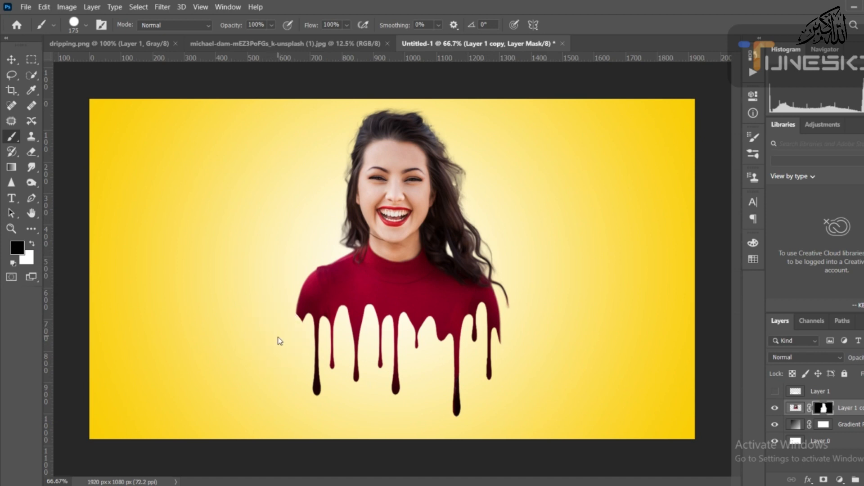
# Reduce the brush to 40 px and paint black on the mask to remove the short drip at the sweater's left edge
pyautogui.press('[')
pyautogui.press('[')
pyautogui.press('[')
pyautogui.press('[')
pyautogui.press('[')
pyautogui.press('[')
pyautogui.press('[')
pyautogui.press('[')
pyautogui.press('[')
pyautogui.press('[')
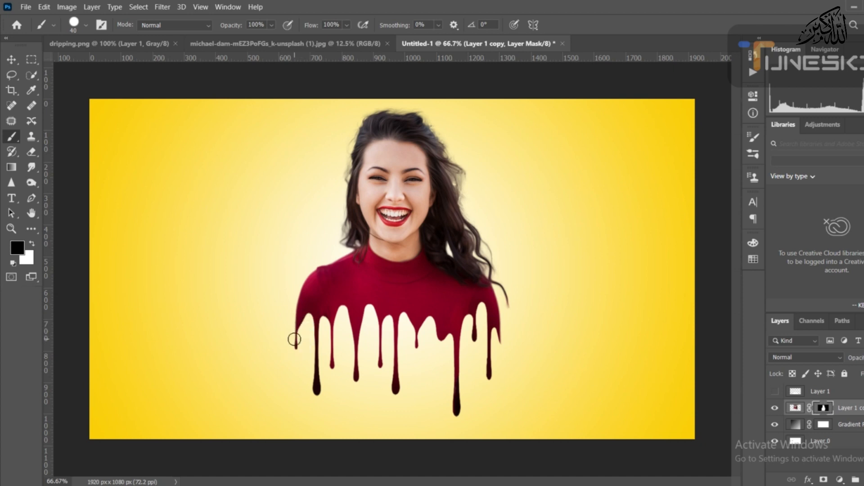
pyautogui.moveTo(296, 342)
pyautogui.mouseDown()
pyautogui.moveTo(293, 357)
pyautogui.moveTo(297, 337)
pyautogui.mouseUp()
# Replace the hidden dripping layer with a new empty layer placed directly below the woman's cutout
pyautogui.click(851, 392)
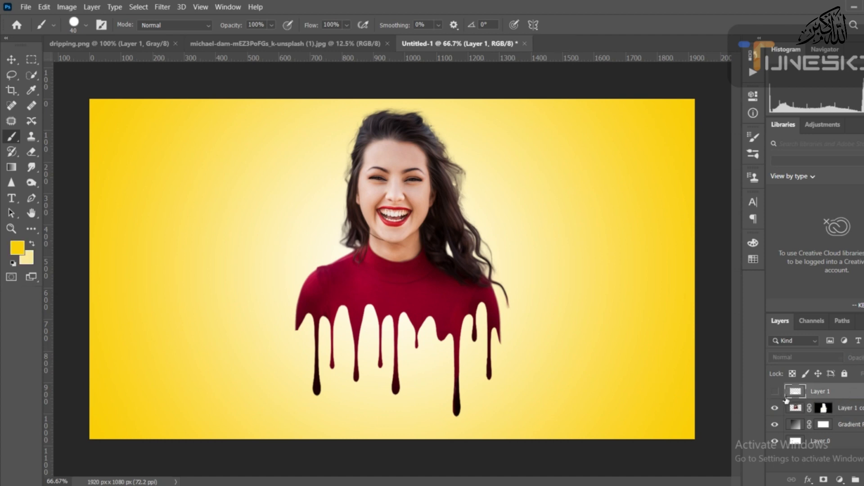
pyautogui.press('Delete')
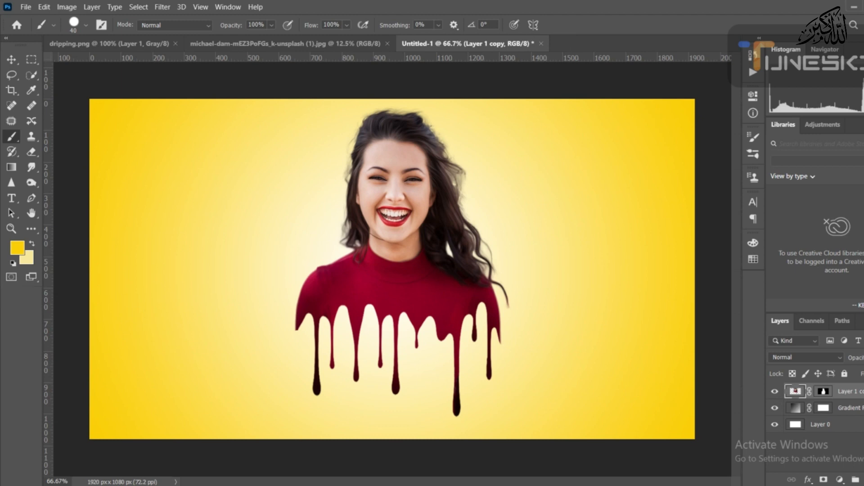
pyautogui.hotkey('ctrl', 'z')
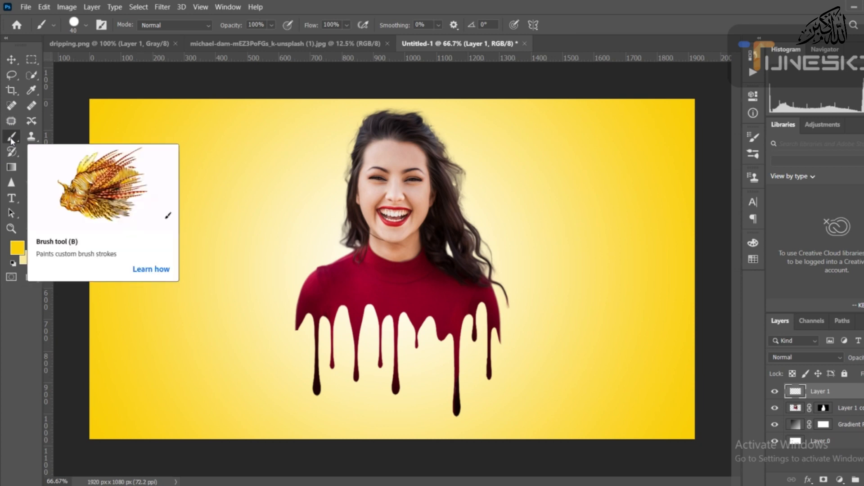
pyautogui.moveTo(860, 391); pyautogui.dragTo(859, 413)
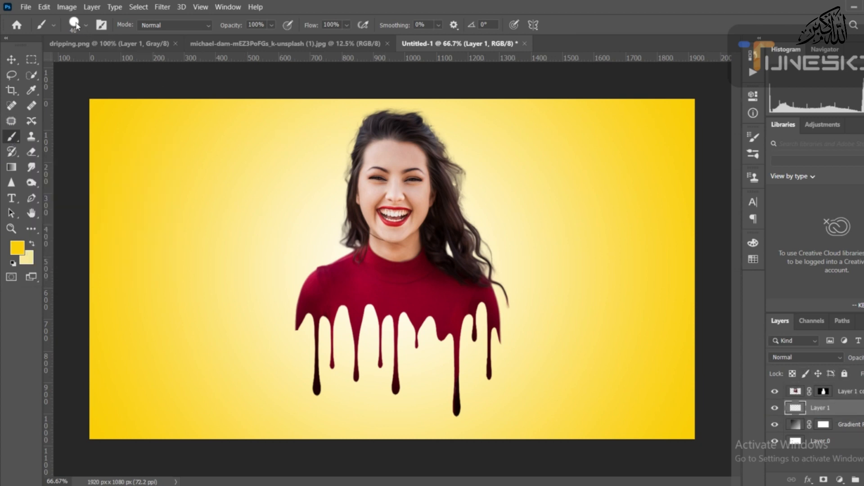
# Choose the 400 px dispersion brush and set the foreground colour to red
pyautogui.click(76, 25)
pyautogui.scroll(6, 34, 173)
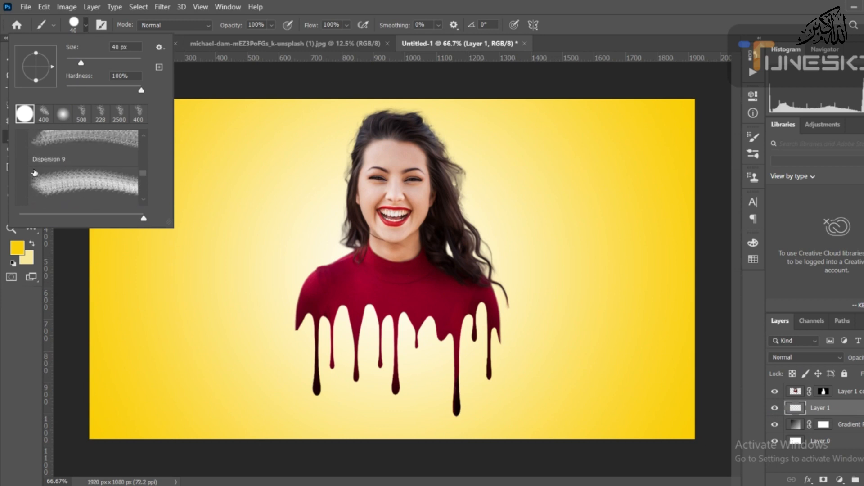
pyautogui.scroll(8, 35, 173)
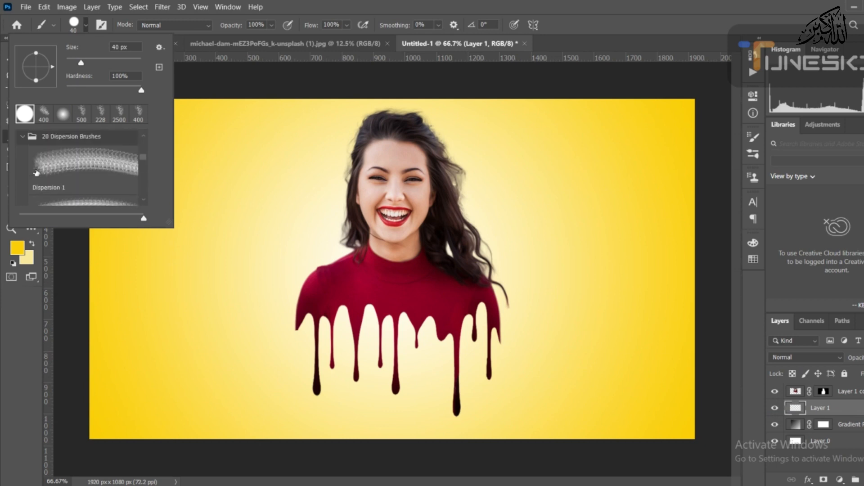
pyautogui.click(21, 137)
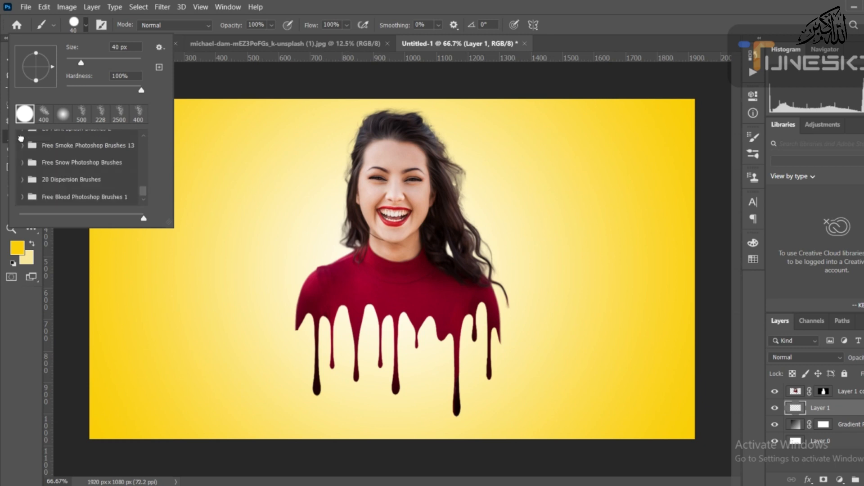
pyautogui.click(97, 162)
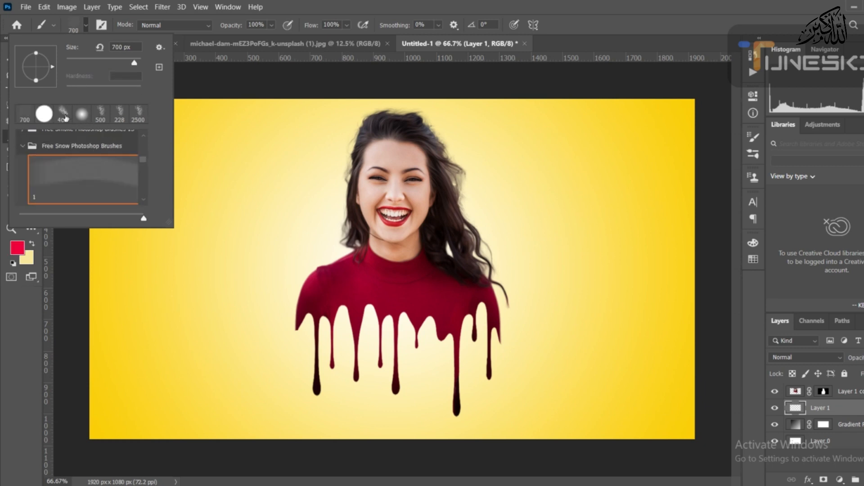
pyautogui.click(64, 116)
pyautogui.click(85, 26)
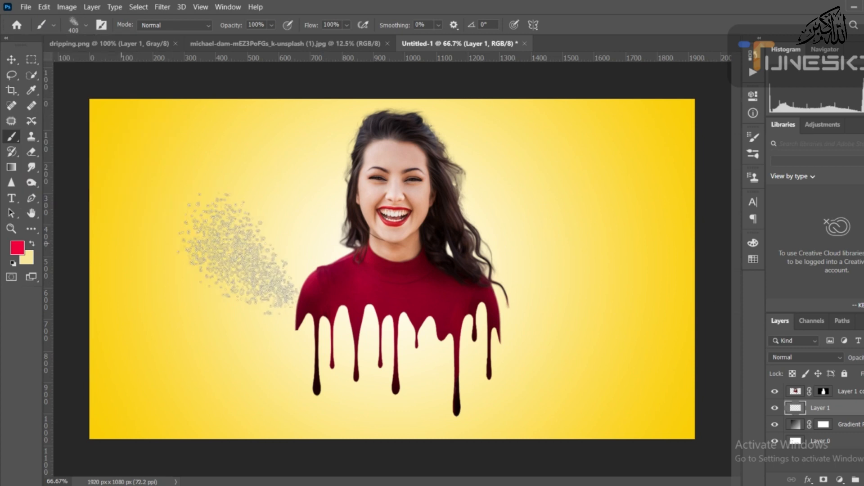
# Stamp red dispersion particles on the new layer behind the woman's shoulders on both sides
pyautogui.moveTo(308, 261)
pyautogui.mouseDown()
pyautogui.moveTo(307, 250)
pyautogui.moveTo(310, 260)
pyautogui.mouseUp()
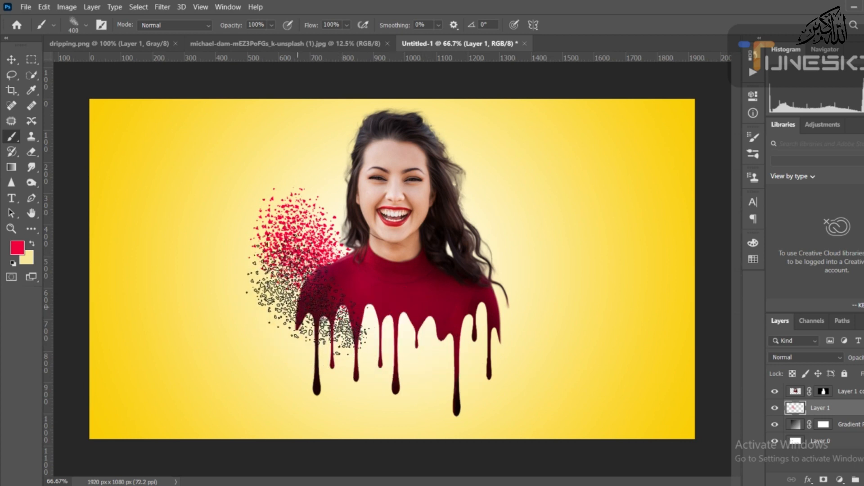
pyautogui.click(311, 297)
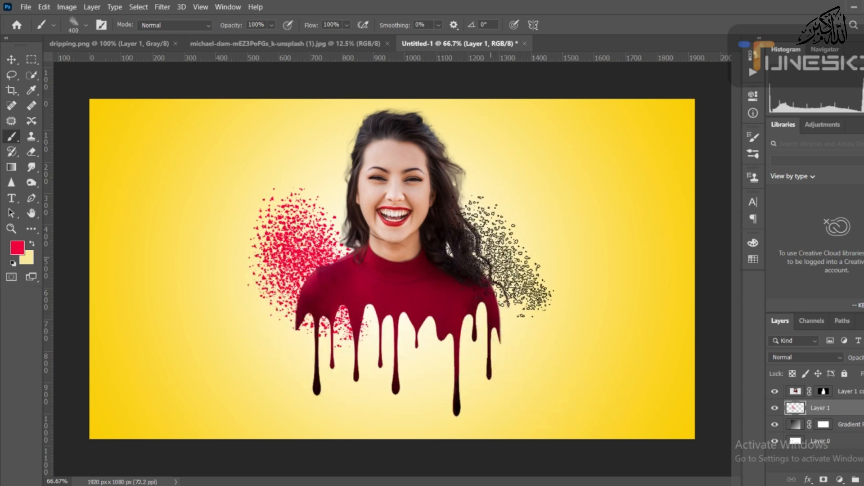
pyautogui.click(495, 255)
pyautogui.click(486, 286)
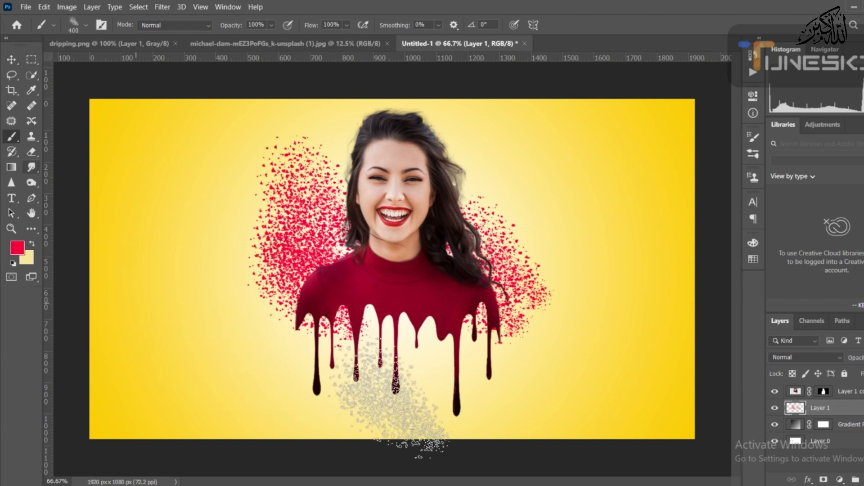
# Add a drop shadow to the woman's cutout layer with 100% opacity and a distance of 7 px
pyautogui.click(797, 395)
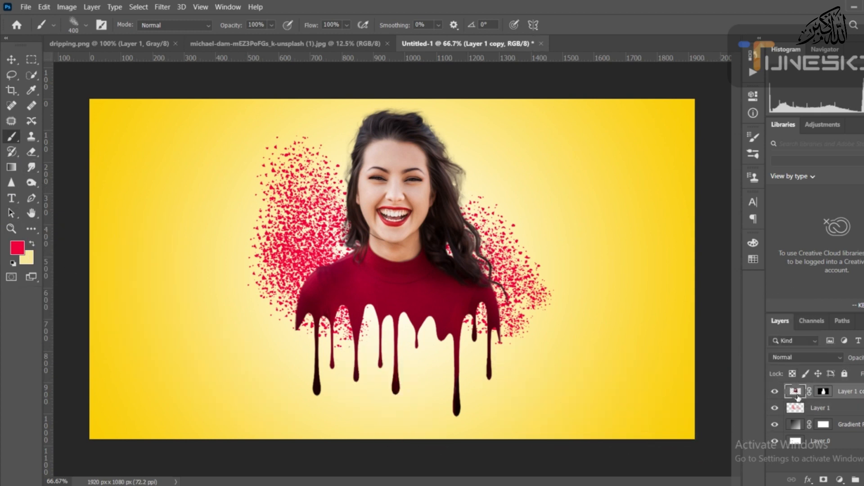
pyautogui.rightClick(796, 393)
pyautogui.click(796, 394)
pyautogui.doubleClick(795, 391)
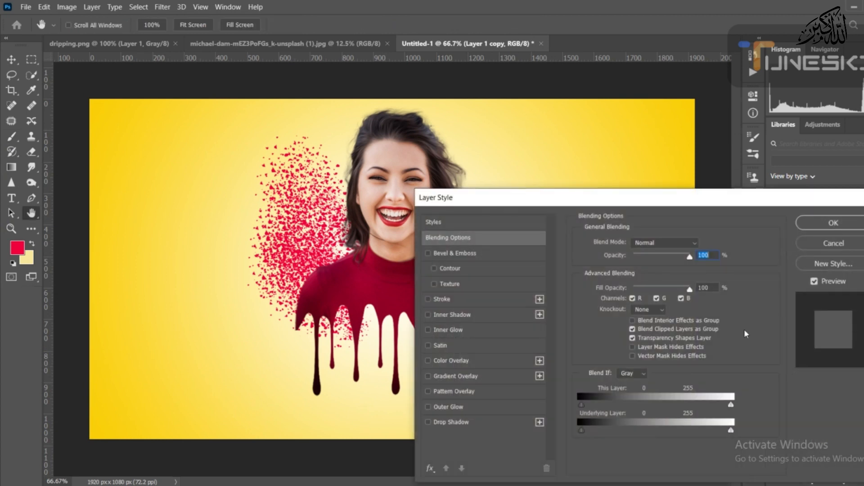
pyautogui.click(441, 423)
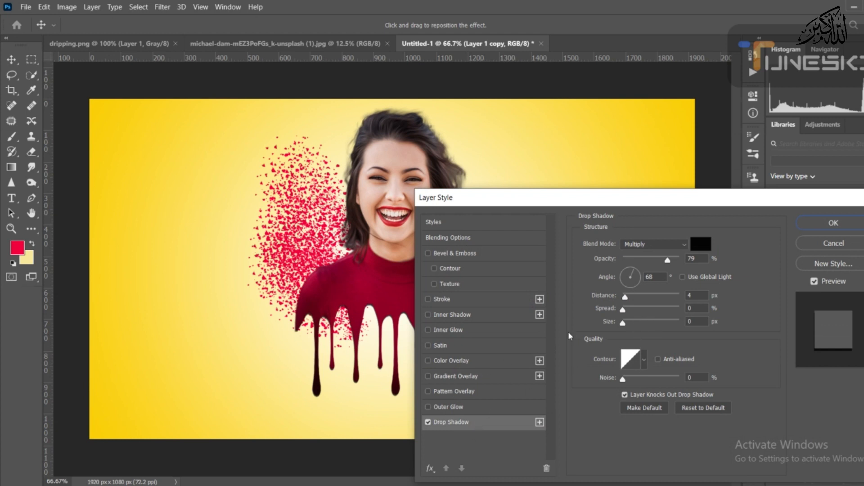
pyautogui.moveTo(668, 260); pyautogui.dragTo(703, 259)
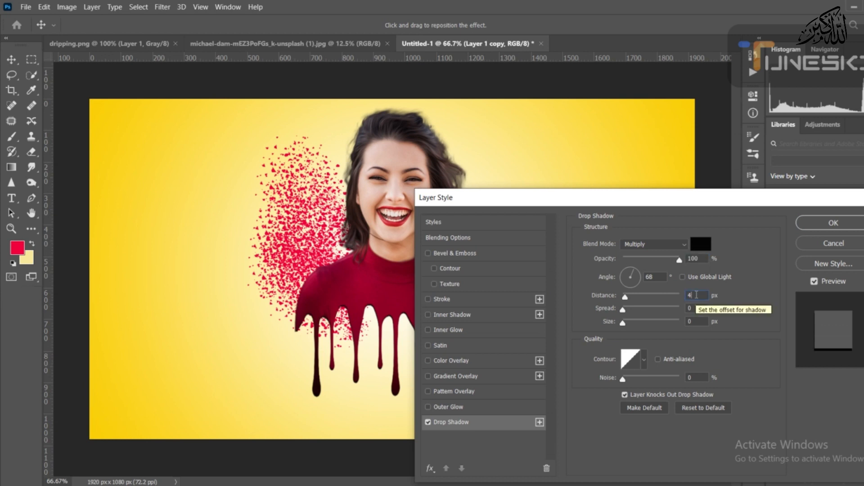
pyautogui.press('Up')
pyautogui.press('Up')
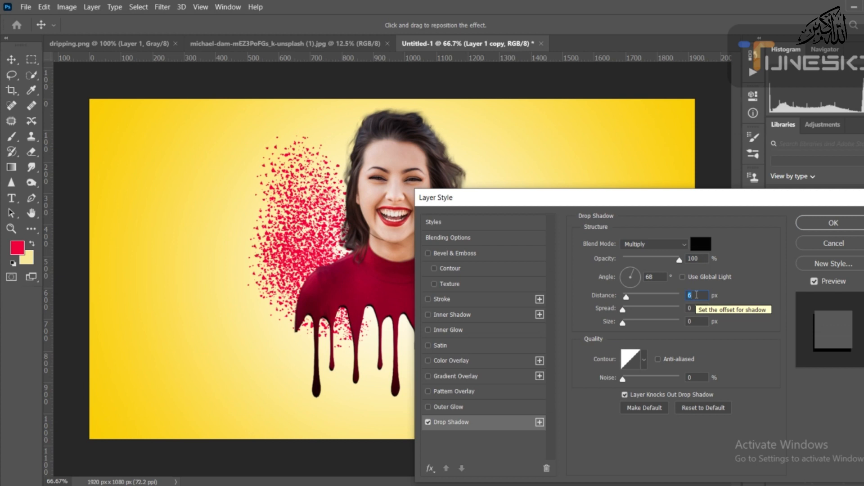
pyautogui.press('Up')
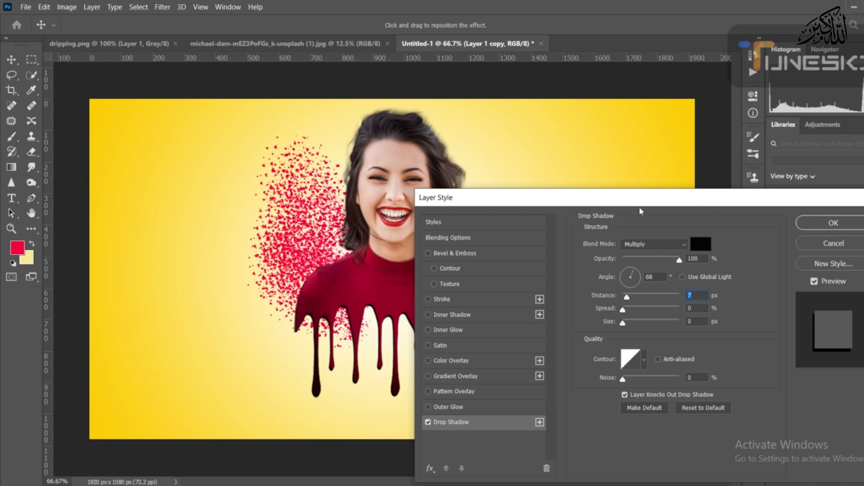
pyautogui.moveTo(639, 206); pyautogui.dragTo(589, 200)
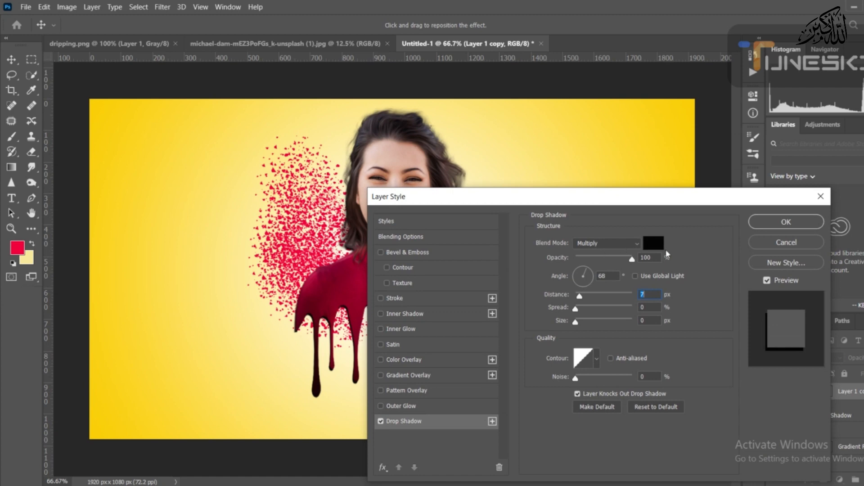
pyautogui.click(776, 222)
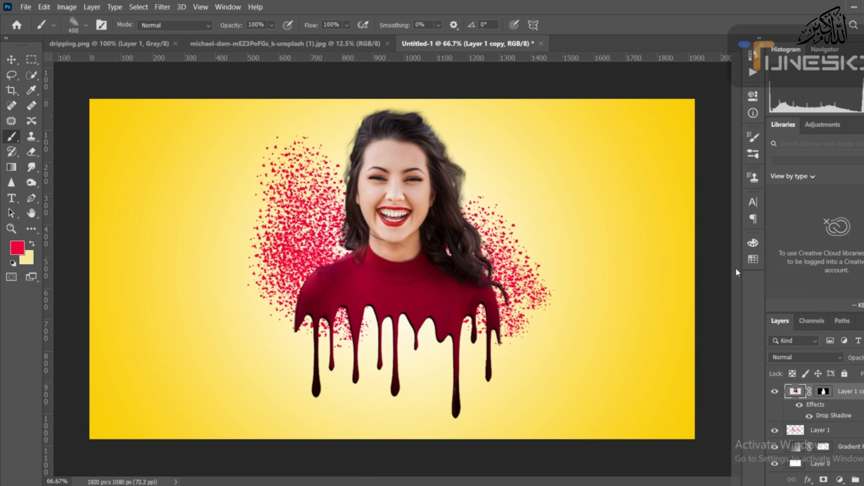
# Apply Levels to the woman's cutout layer with the shadow input at 23 and the midtones at 1.28
pyautogui.hotkey('ctrl', 'l')
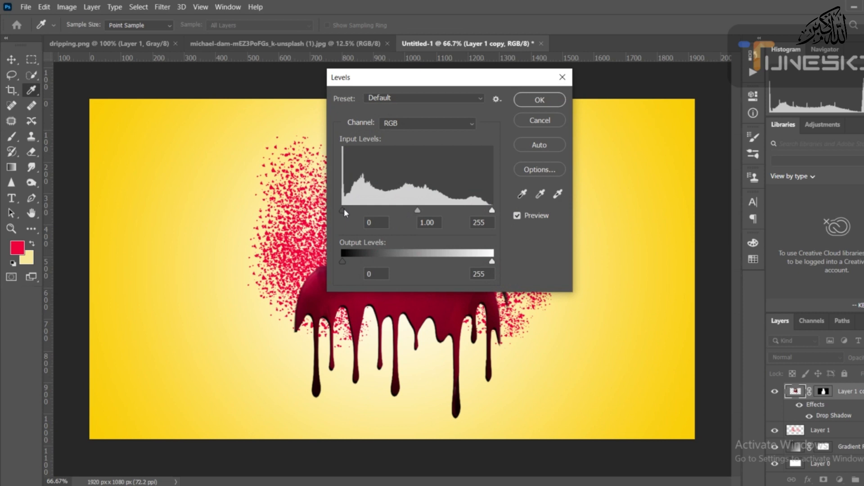
pyautogui.moveTo(342, 209); pyautogui.dragTo(348, 211)
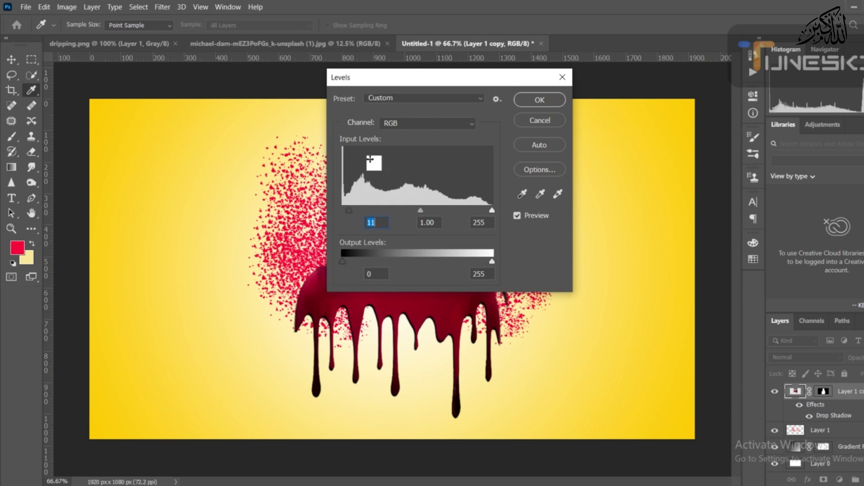
pyautogui.moveTo(404, 86); pyautogui.dragTo(662, 104)
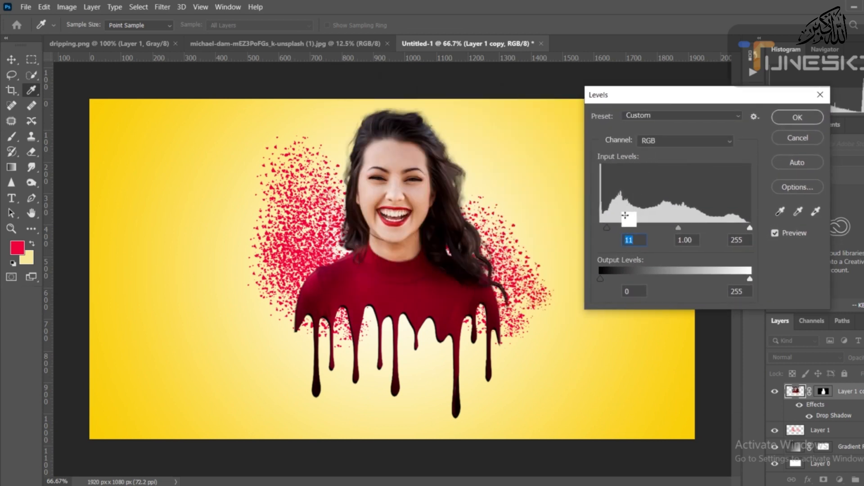
pyautogui.moveTo(606, 227)
pyautogui.mouseDown()
pyautogui.moveTo(639, 228)
pyautogui.moveTo(614, 228)
pyautogui.mouseUp()
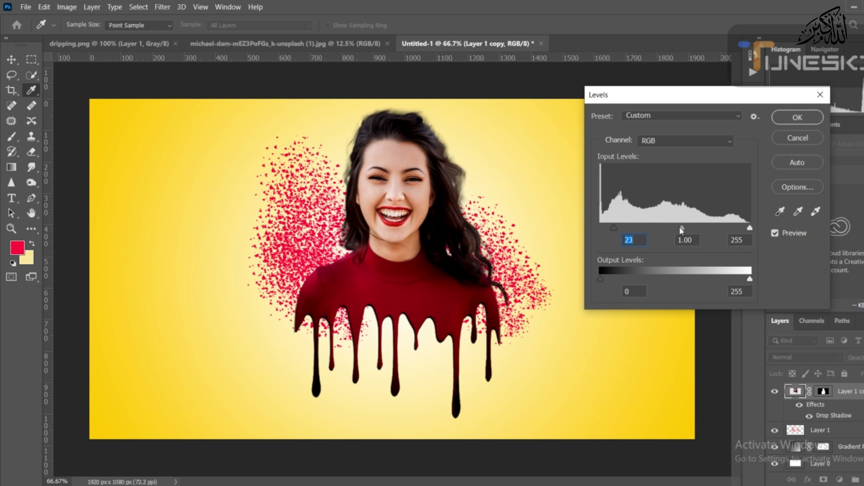
pyautogui.moveTo(672, 229); pyautogui.dragTo(670, 228)
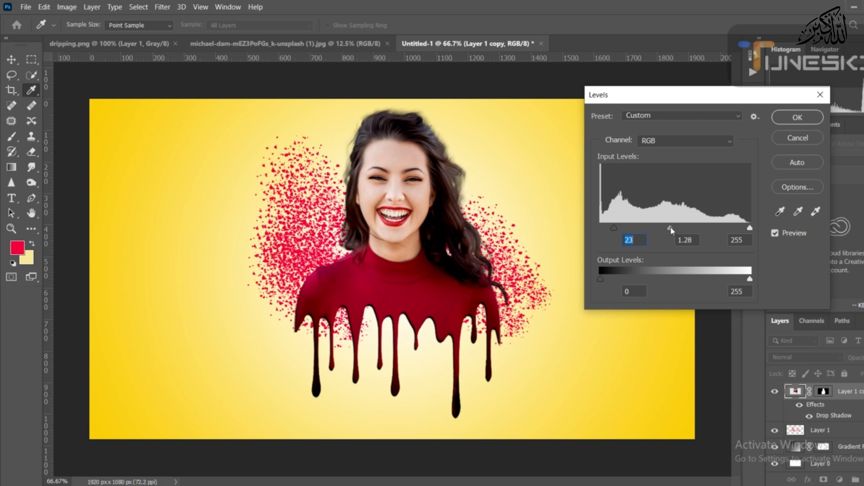
pyautogui.press('Tab')
pyautogui.click(780, 118)
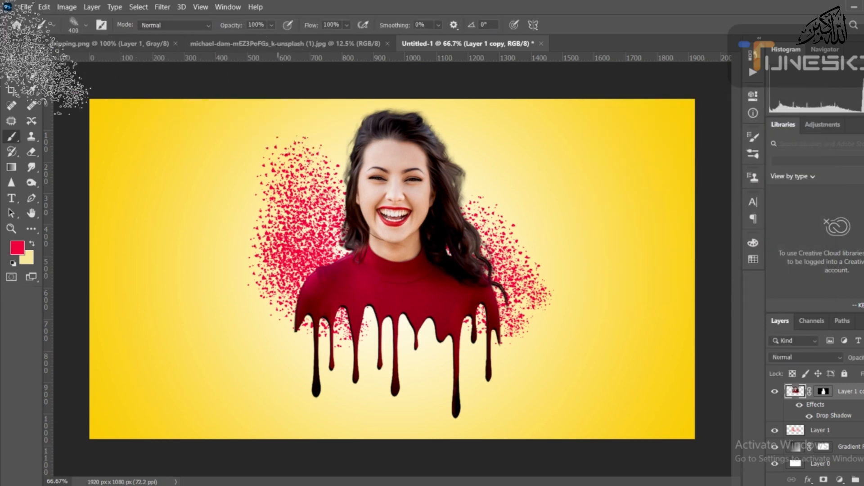
# Reduce the dispersion brush to 250 px and stamp more red particles on the particle layer behind the sweater's left and middle drips
pyautogui.click(13, 61)
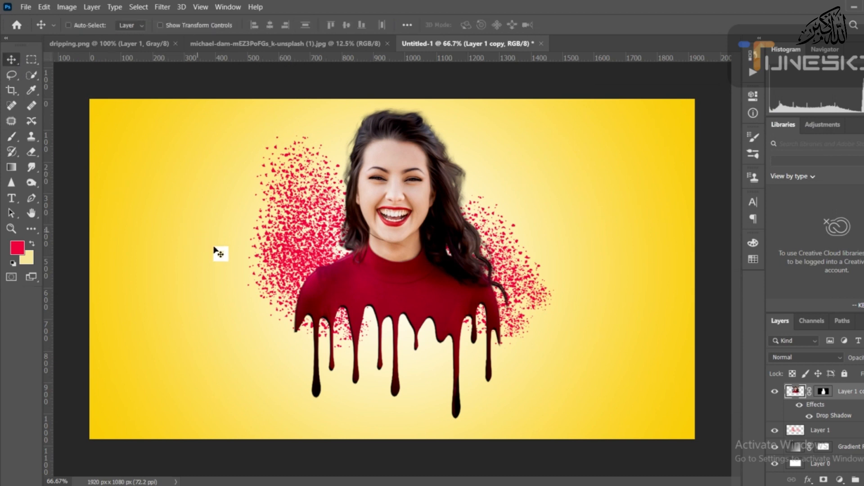
pyautogui.click(823, 432)
pyautogui.click(12, 136)
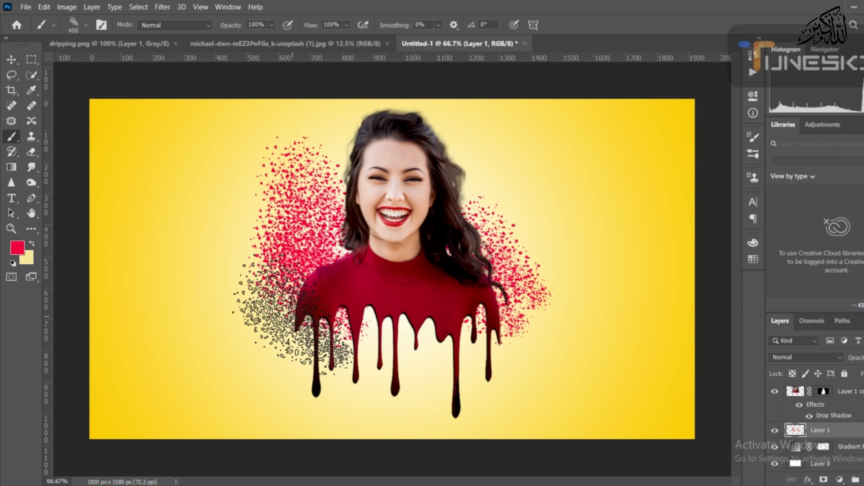
pyautogui.press('[')
pyautogui.press('[')
pyautogui.click(293, 313)
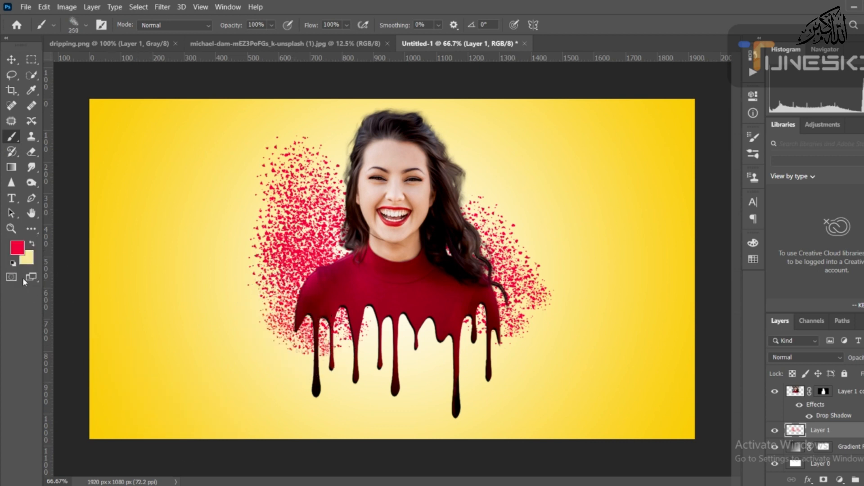
pyautogui.click(375, 327)
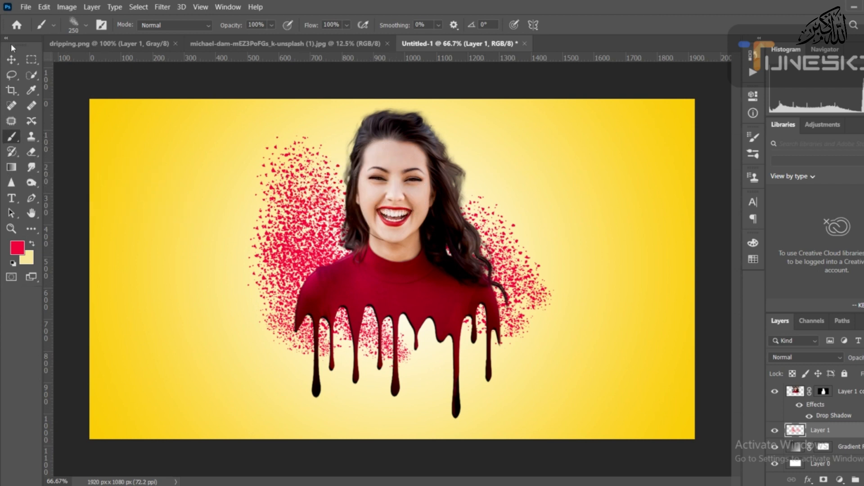
pyautogui.click(13, 61)
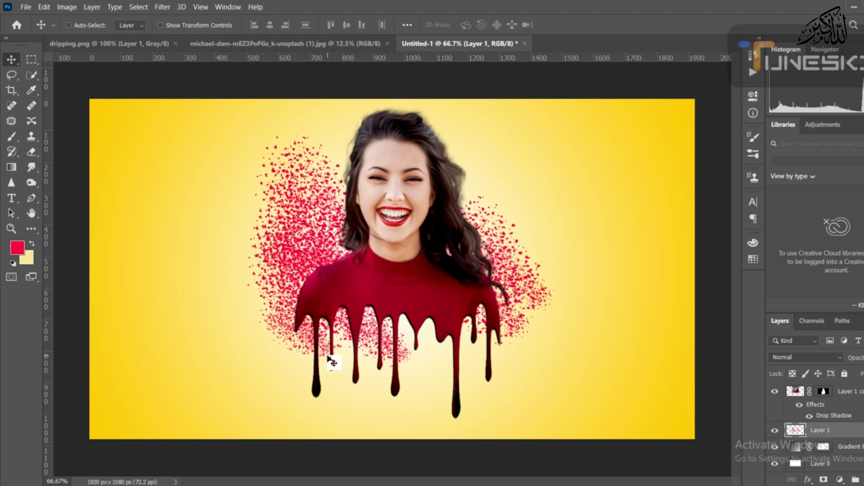
# Save the finished artwork on the computer's Desktop as a JPEG named poster with quality 12
pyautogui.hotkey('ctrl', 's')
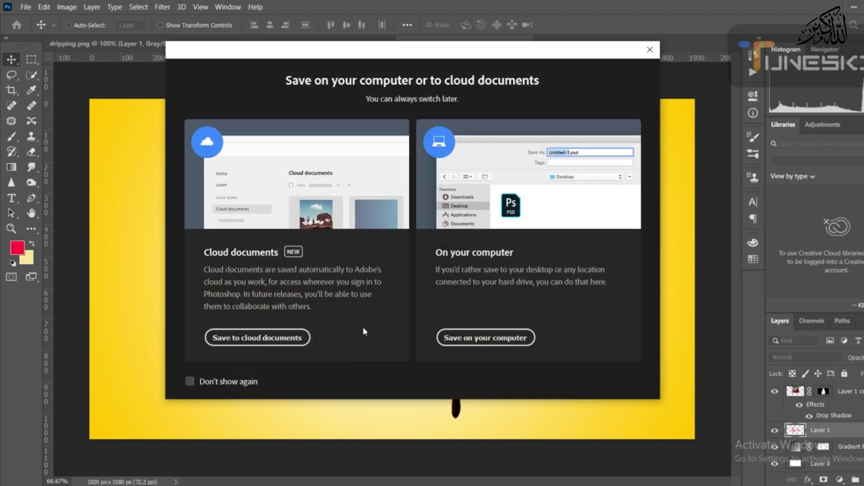
pyautogui.click(439, 337)
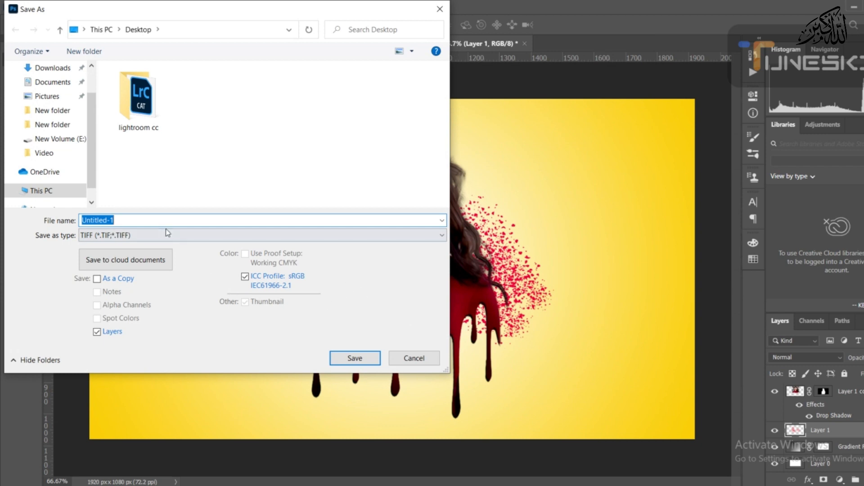
pyautogui.click(169, 239)
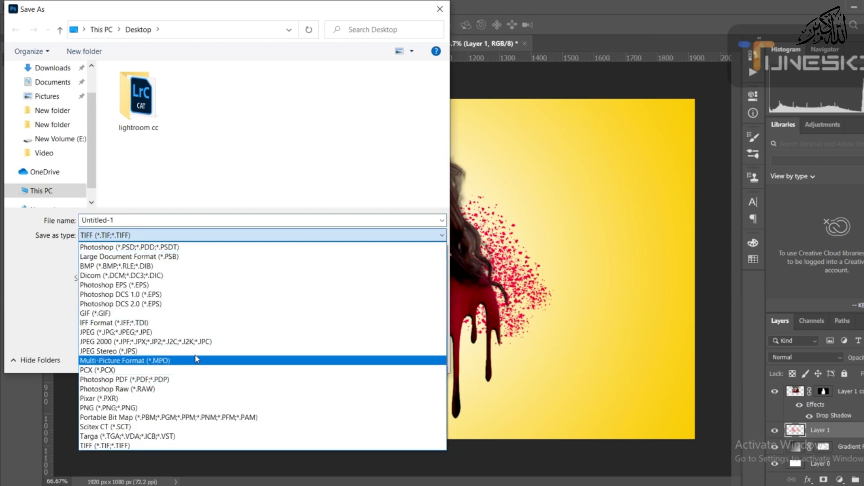
pyautogui.click(209, 334)
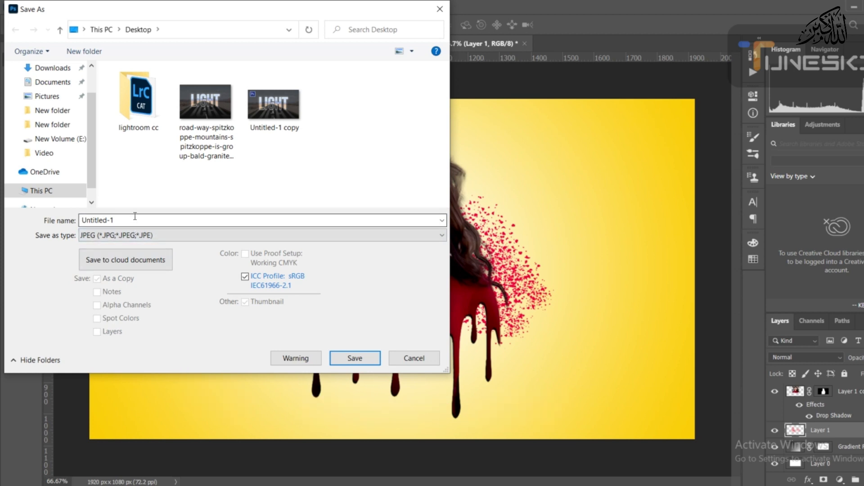
pyautogui.doubleClick(135, 217)
pyautogui.press('BackSpace')
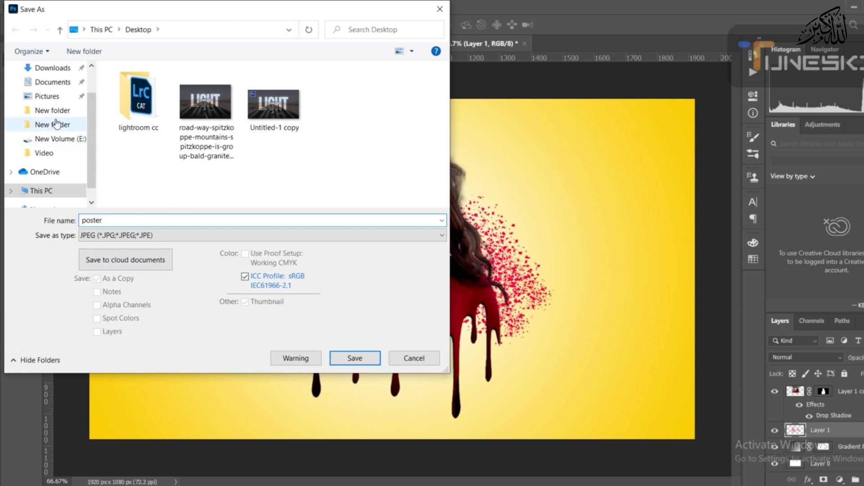
pyautogui.scroll(2, 55, 124)
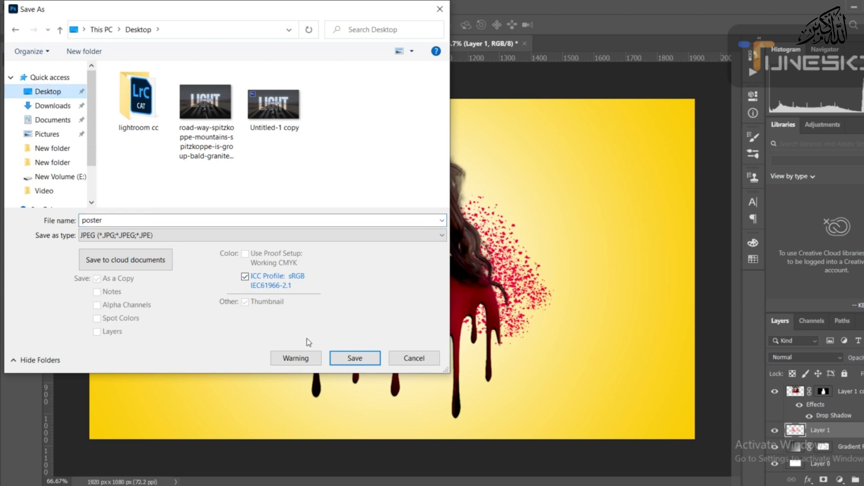
pyautogui.click(355, 358)
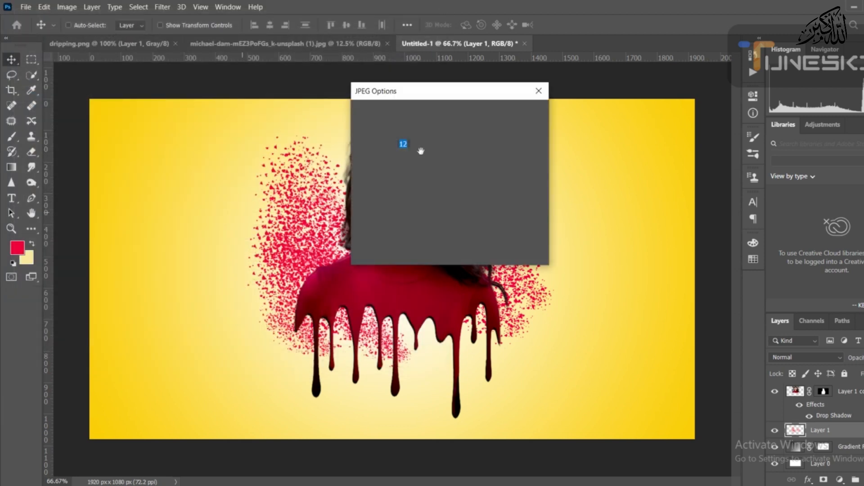
pyautogui.click(532, 114)
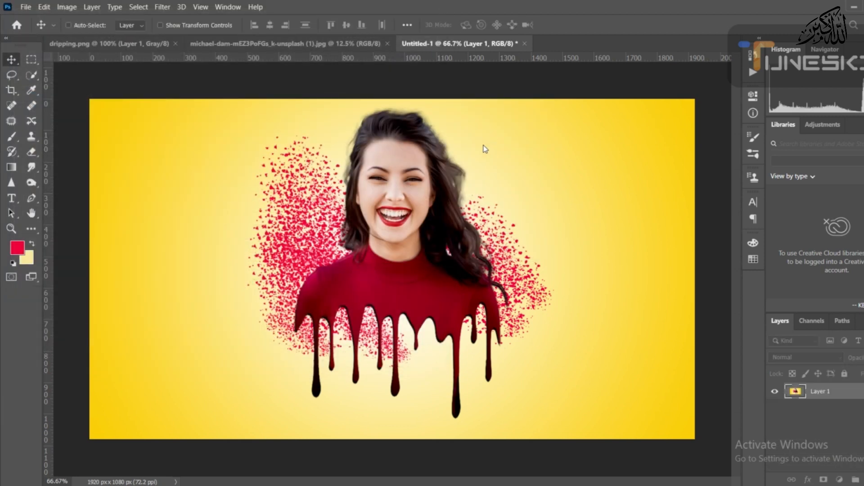